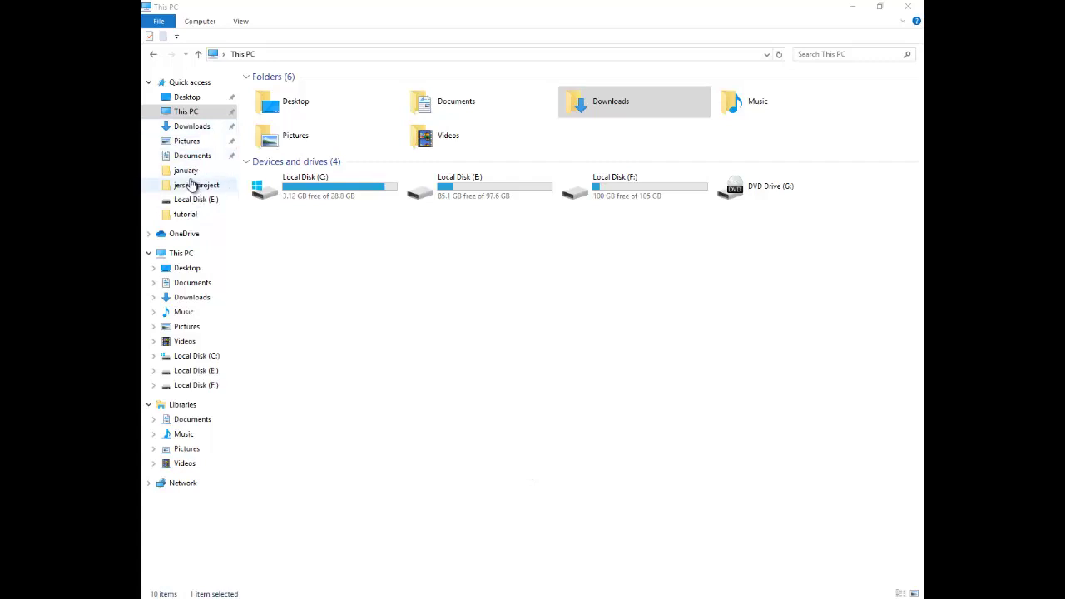
- Open 20190322_145417 from the january folder in Photoshop and unlock its background layer
click(190, 173)
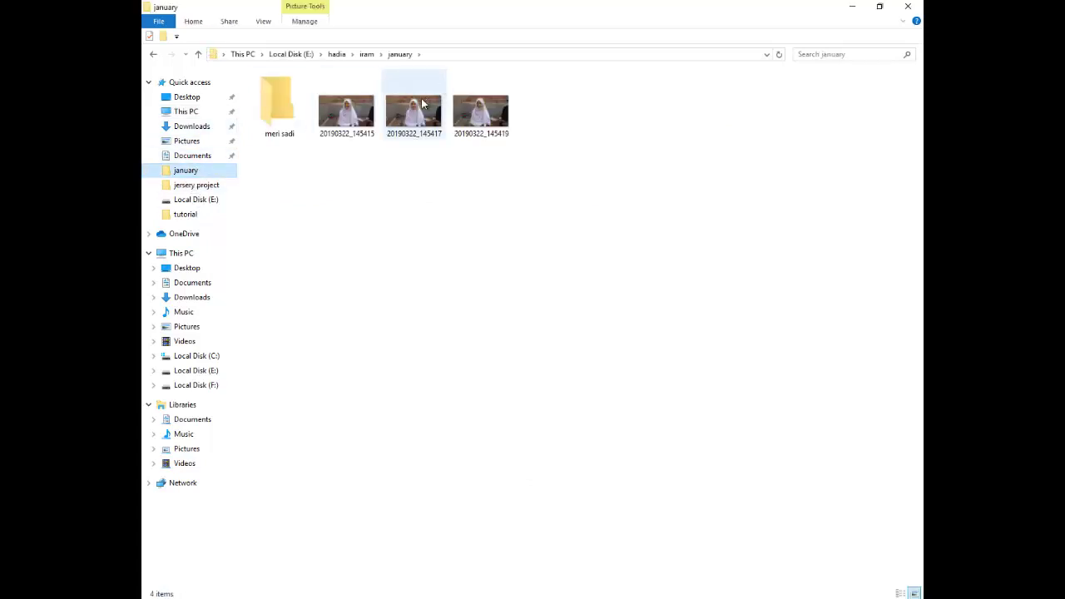
drag(425, 121, 576, 535)
drag(419, 133, 525, 275)
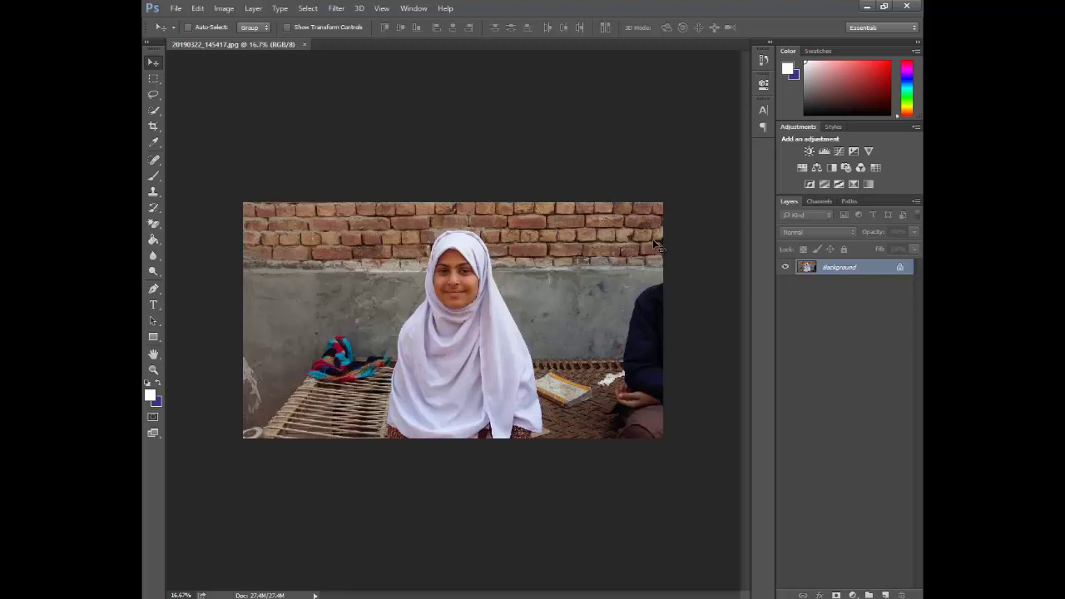
key(ctrl+equal)
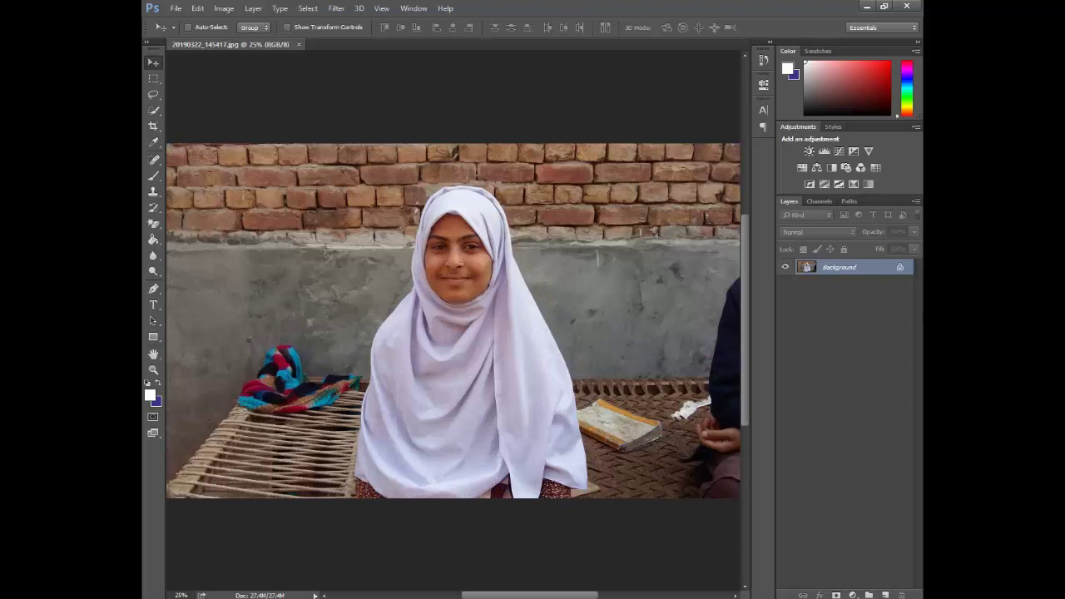
click(898, 267)
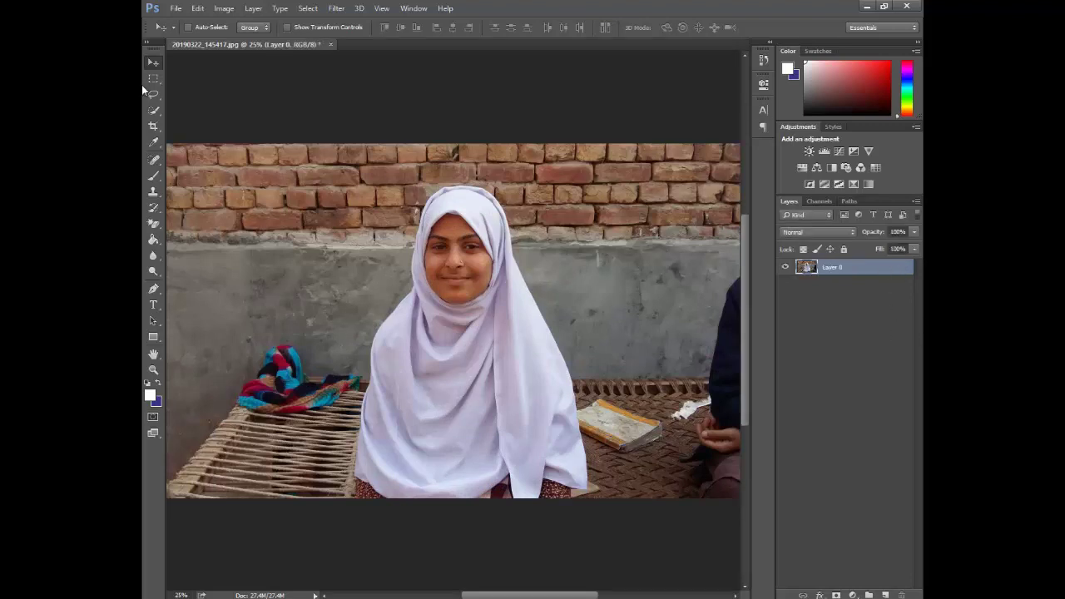
- Select the girl in the white headscarf, from head to lower edge of the photo, with the Quick Selection tool
click(152, 111)
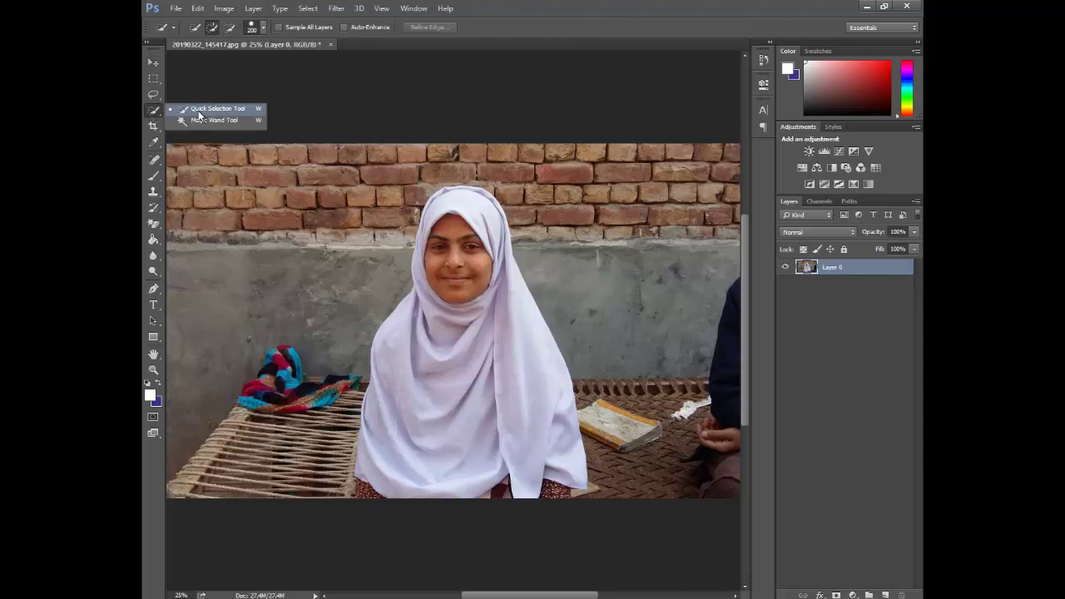
click(206, 112)
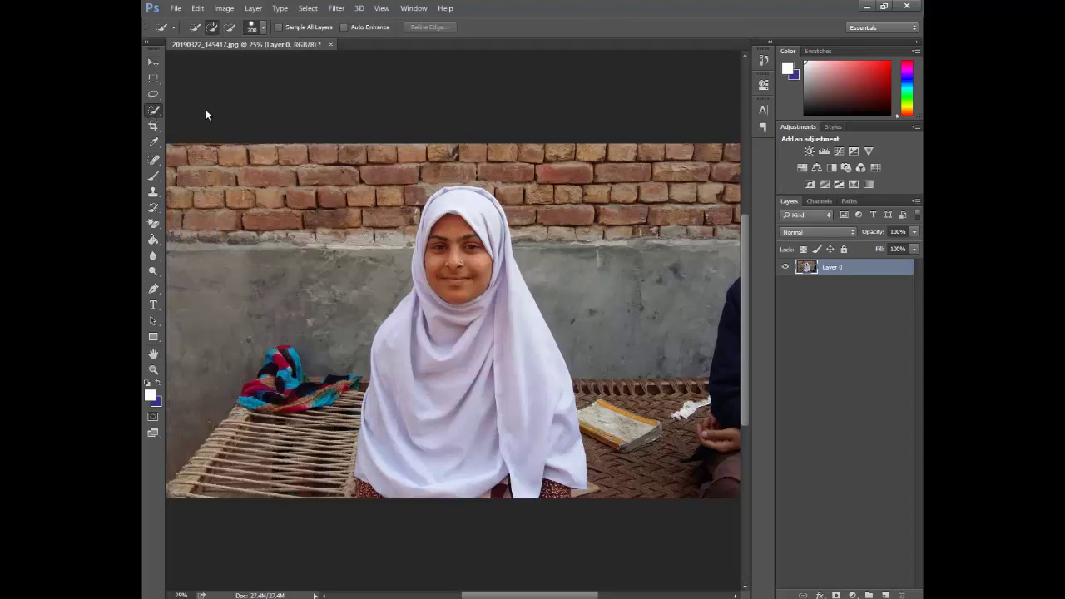
mouse_move(454, 199)
mouse_down()
mouse_move(480, 289)
mouse_move(411, 374)
mouse_move(381, 496)
mouse_move(355, 479)
mouse_move(364, 451)
mouse_up()
mouse_move(508, 348)
mouse_down()
mouse_move(551, 506)
mouse_move(533, 502)
mouse_up()
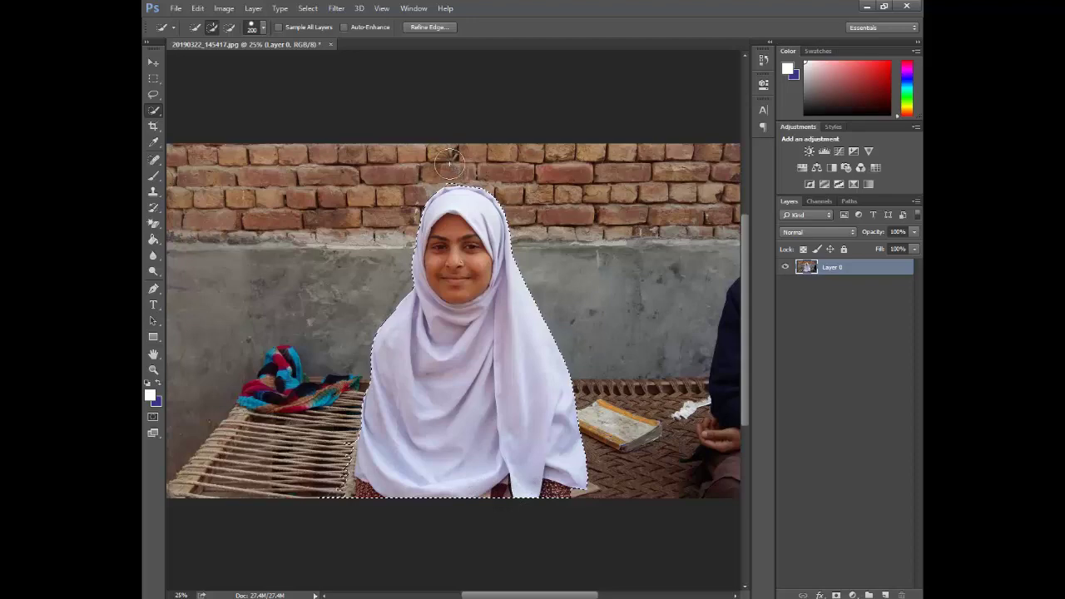
- Subtract the stray patch of brick wall above the headscarf from the selection
key(ctrl+plus)
key(ctrl+plus)
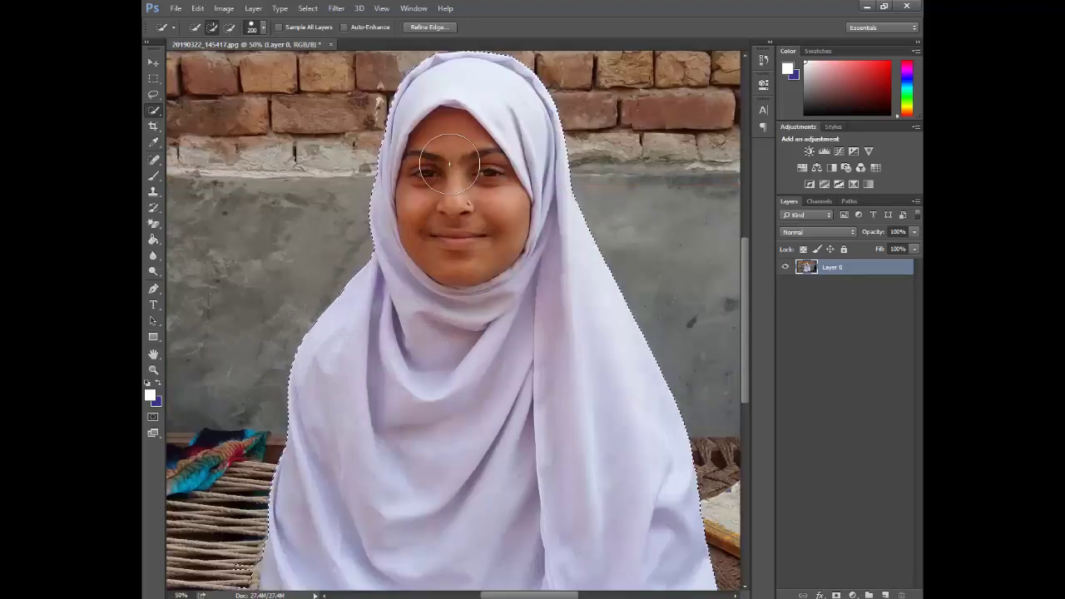
key(ctrl+plus)
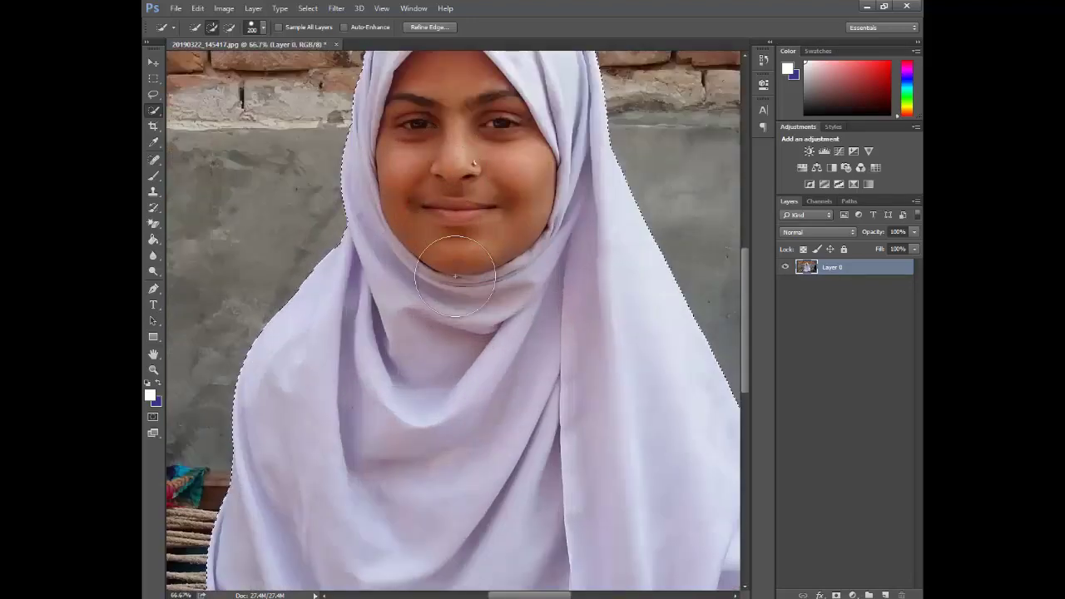
scroll(455, 275, up, 5)
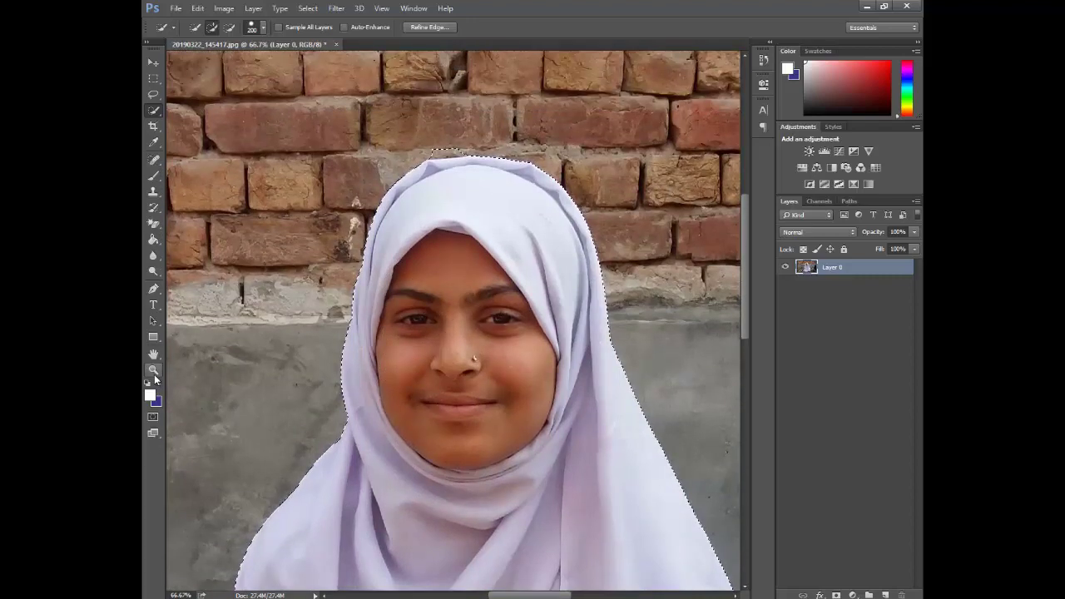
click(153, 371)
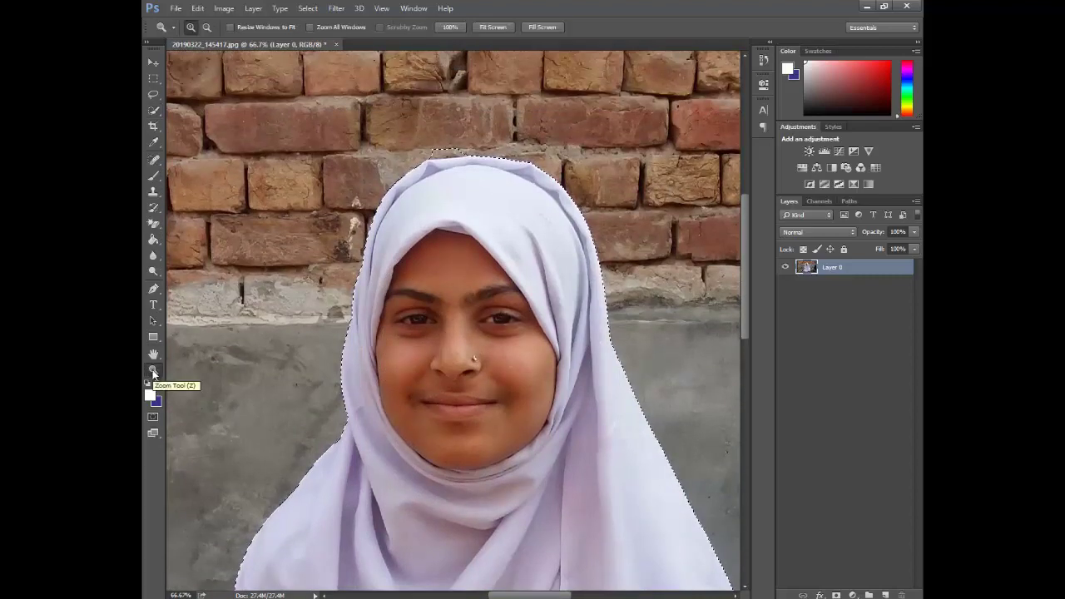
drag(336, 107, 691, 350)
scroll(291, 258, up, 1)
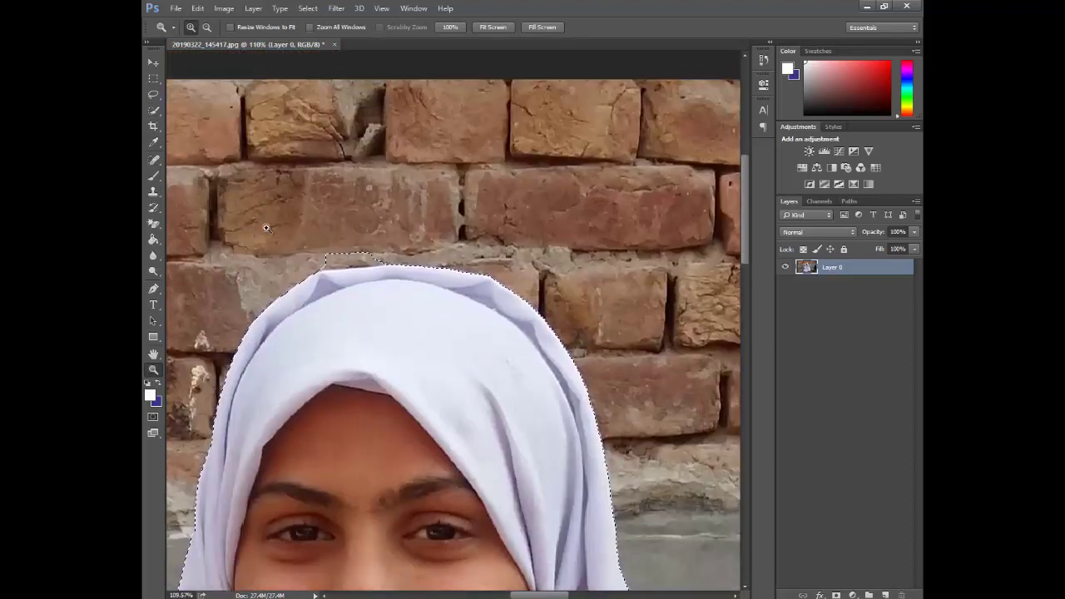
key(alt)
alt+click(290, 253)
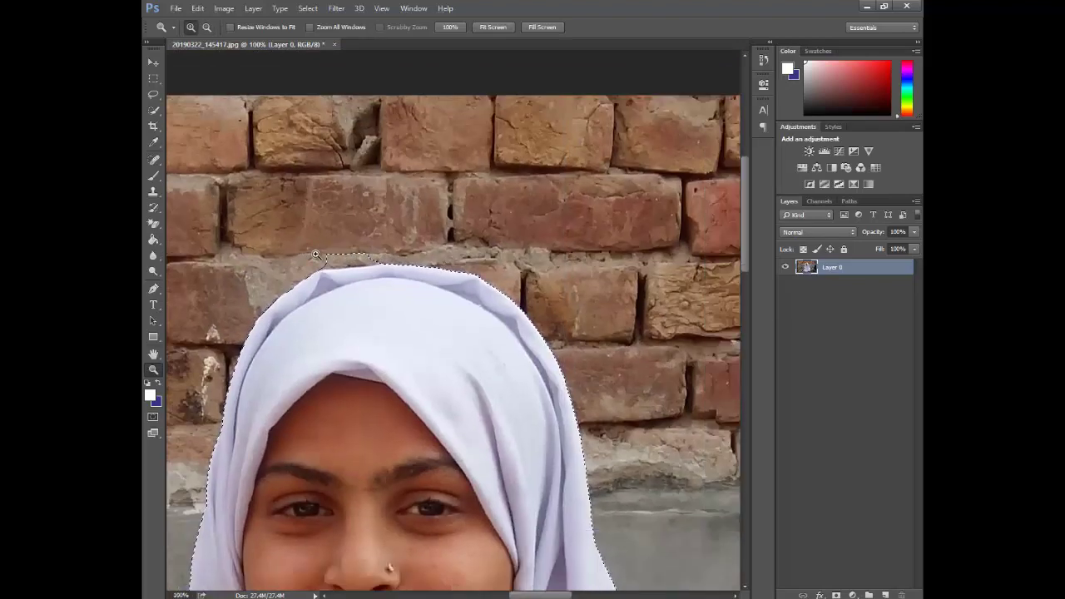
key(alt)
click(153, 111)
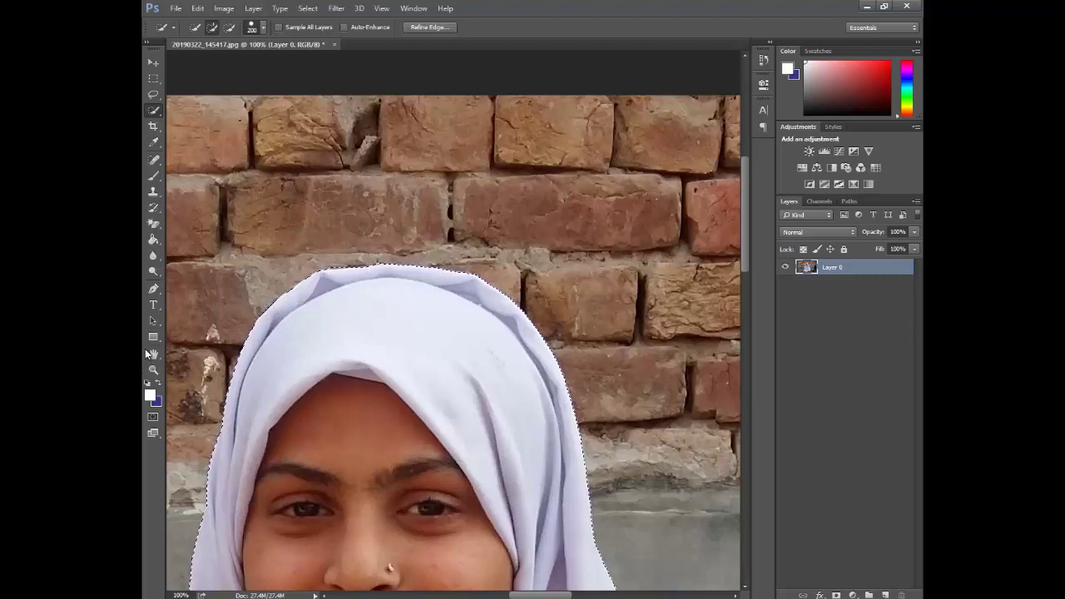
- Subtract the rope bed area beside the lower edge of the shawl from the selection
click(153, 354)
right_click(153, 358)
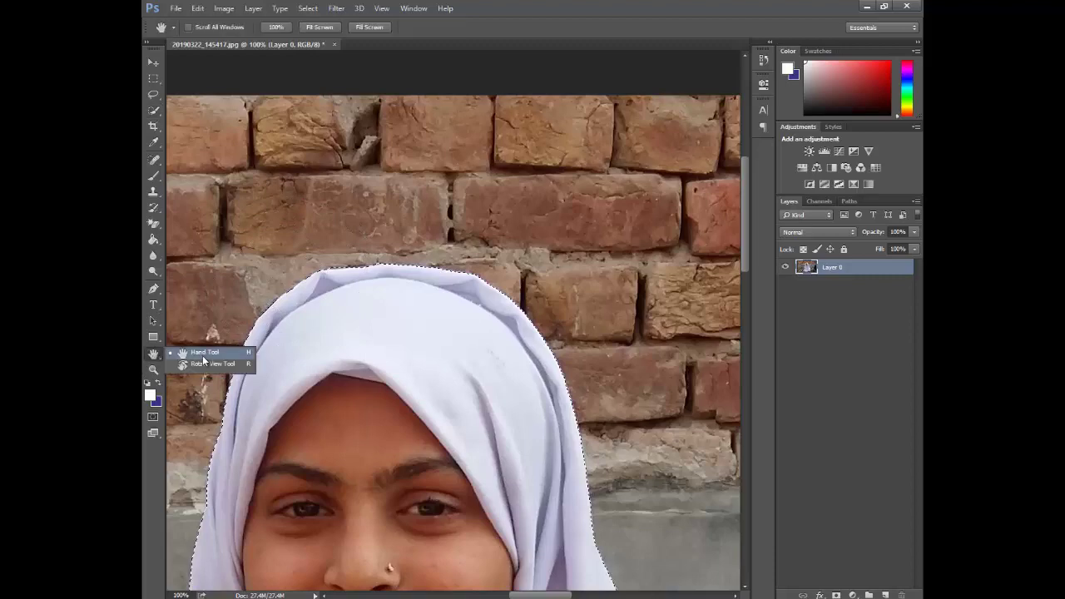
drag(379, 367, 475, 311)
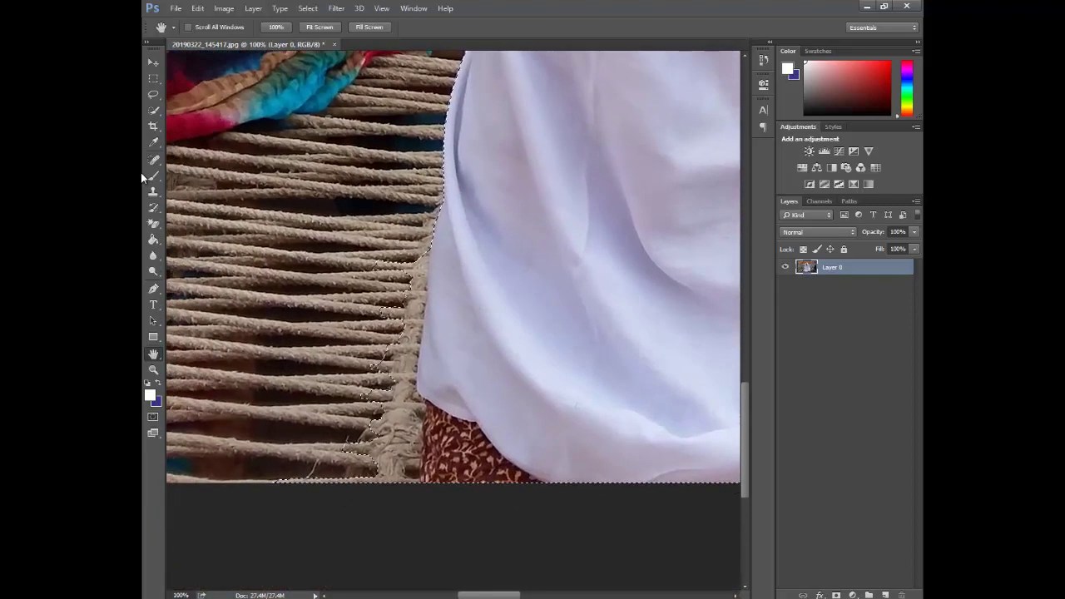
click(154, 111)
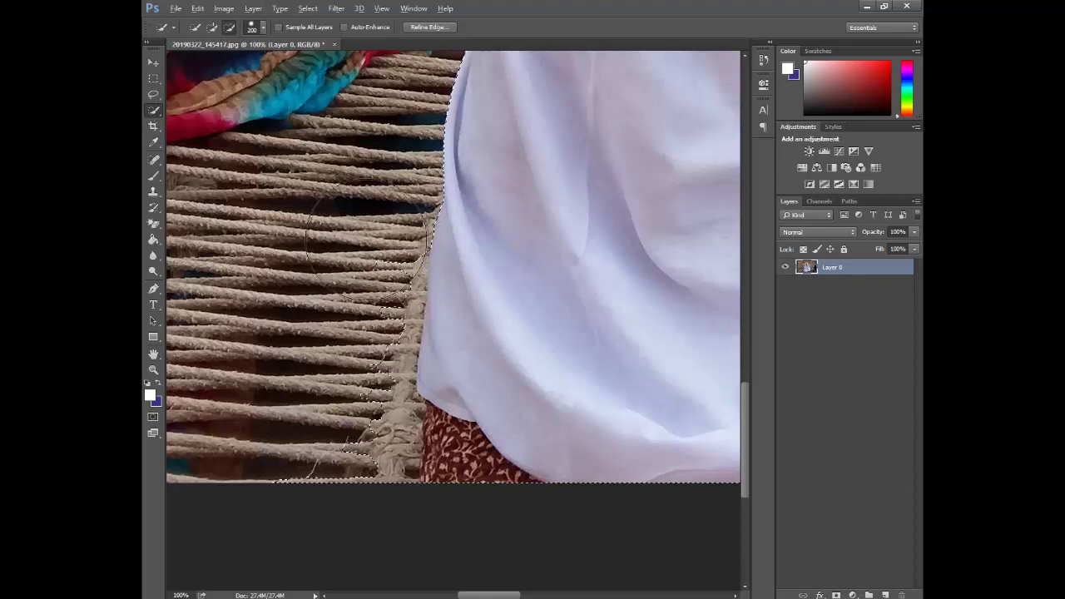
drag(366, 261, 356, 454)
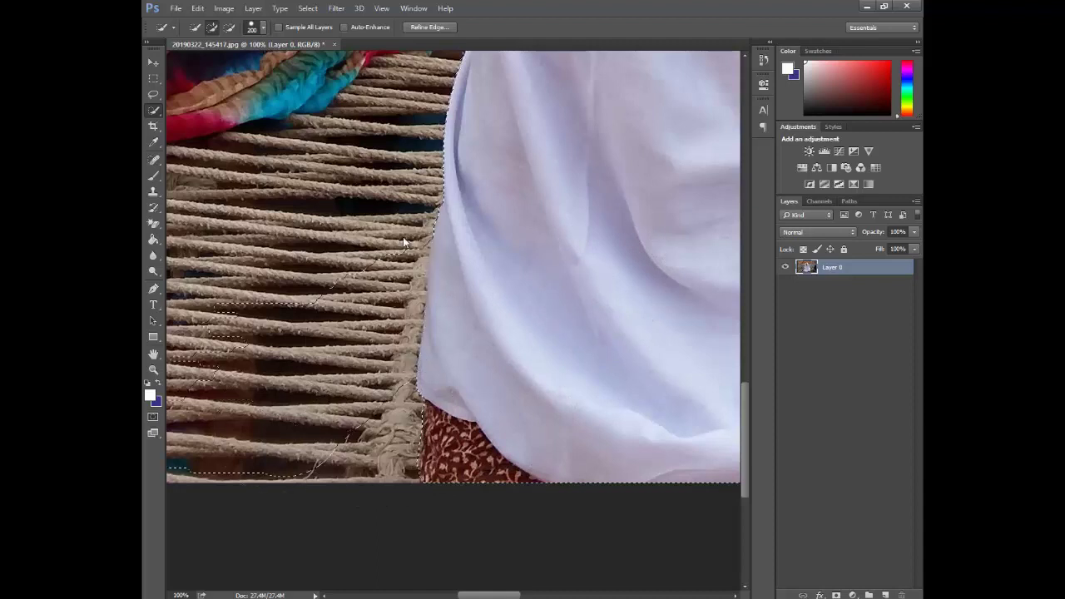
key(ctrl+z)
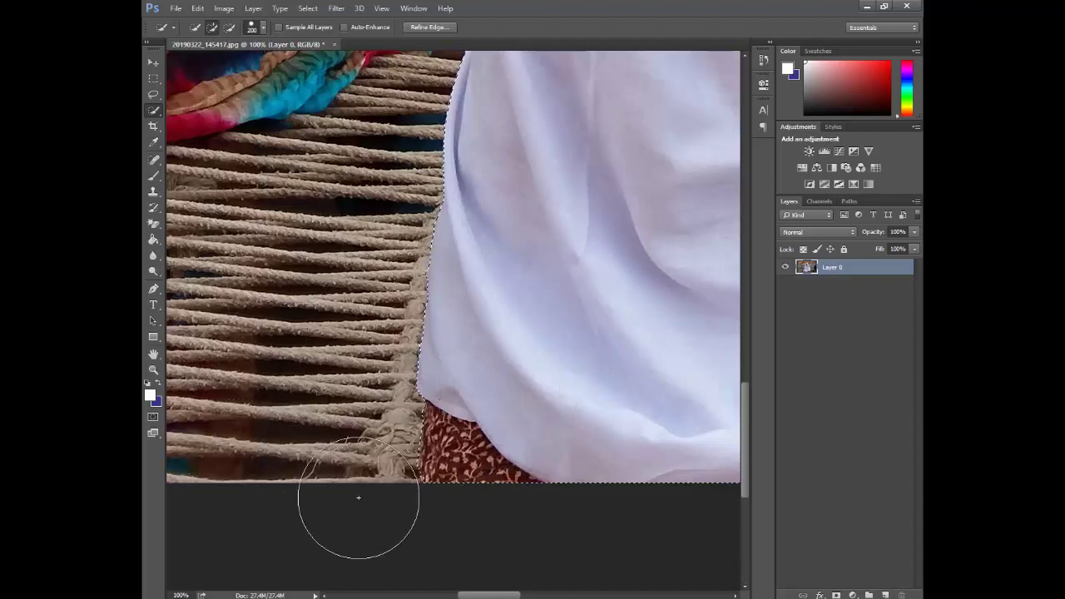
- Start Refine Edge on the girl's selection and set its view mode to On Layers
click(152, 369)
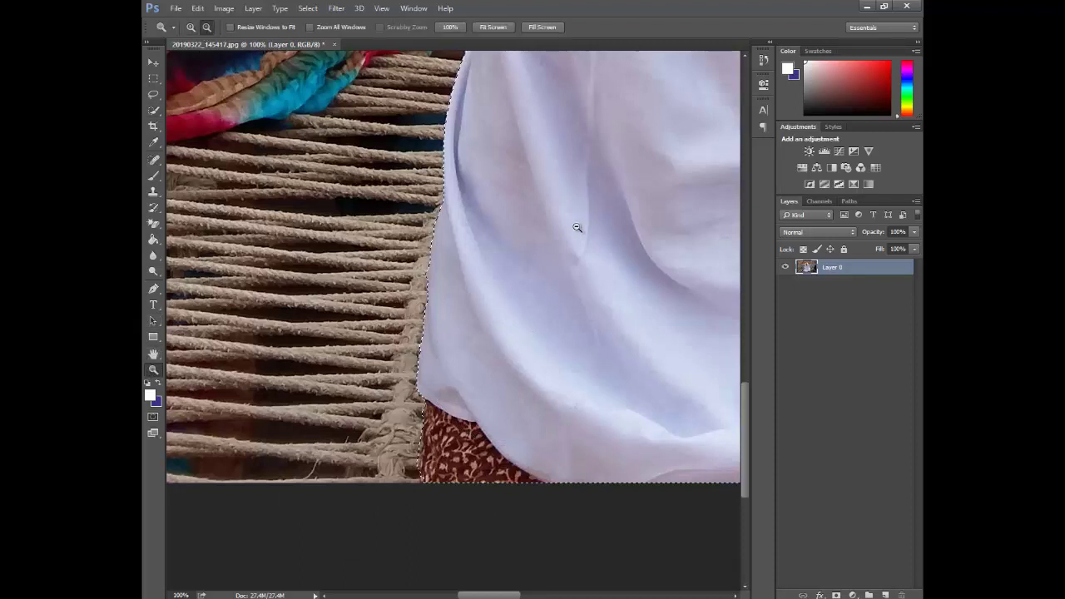
click(151, 61)
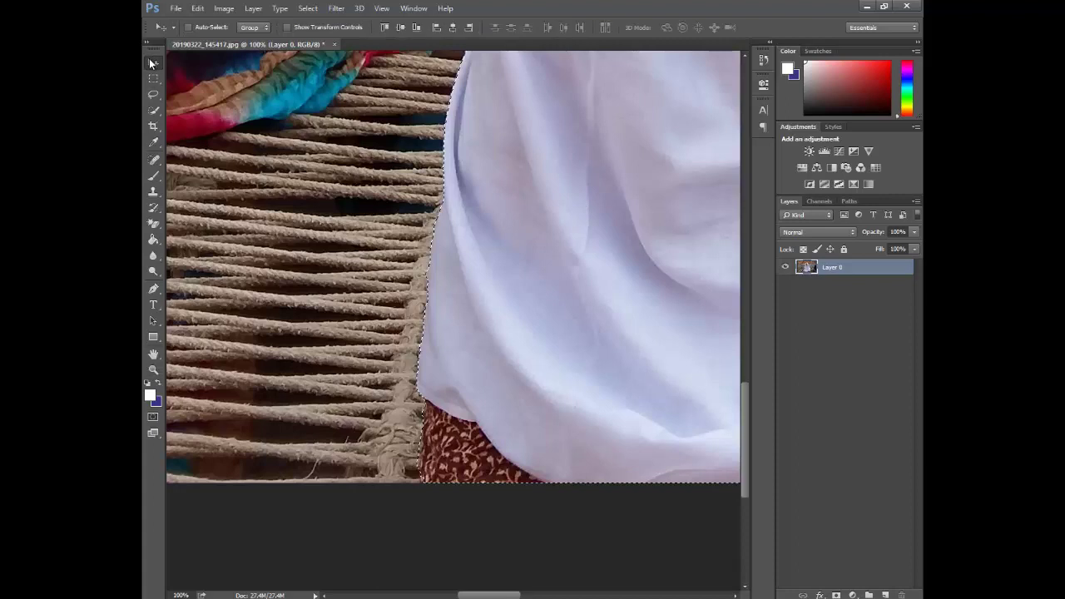
key(ctrl+0)
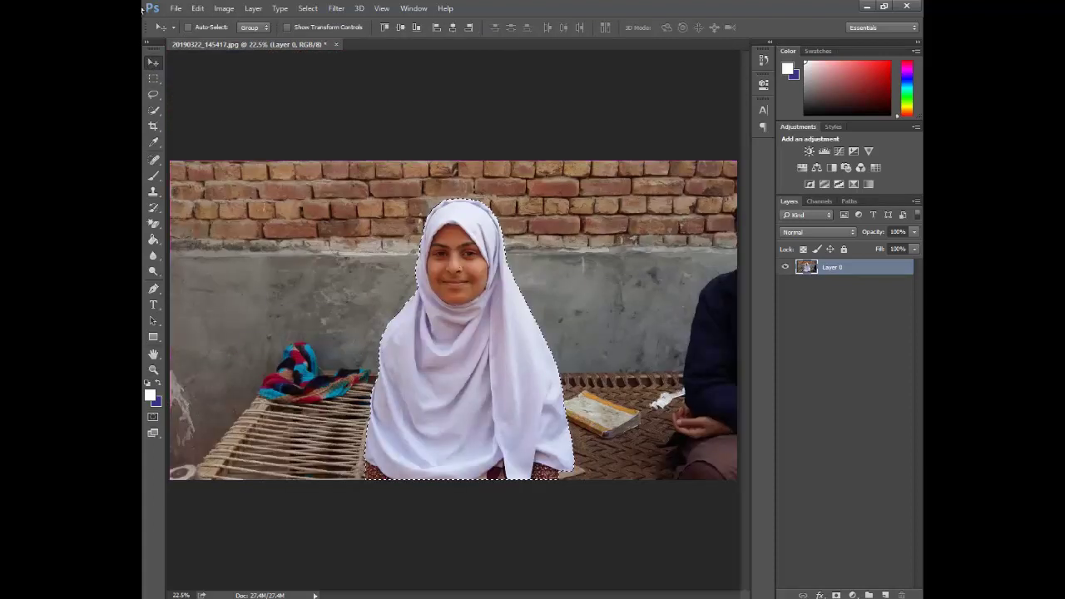
key(w)
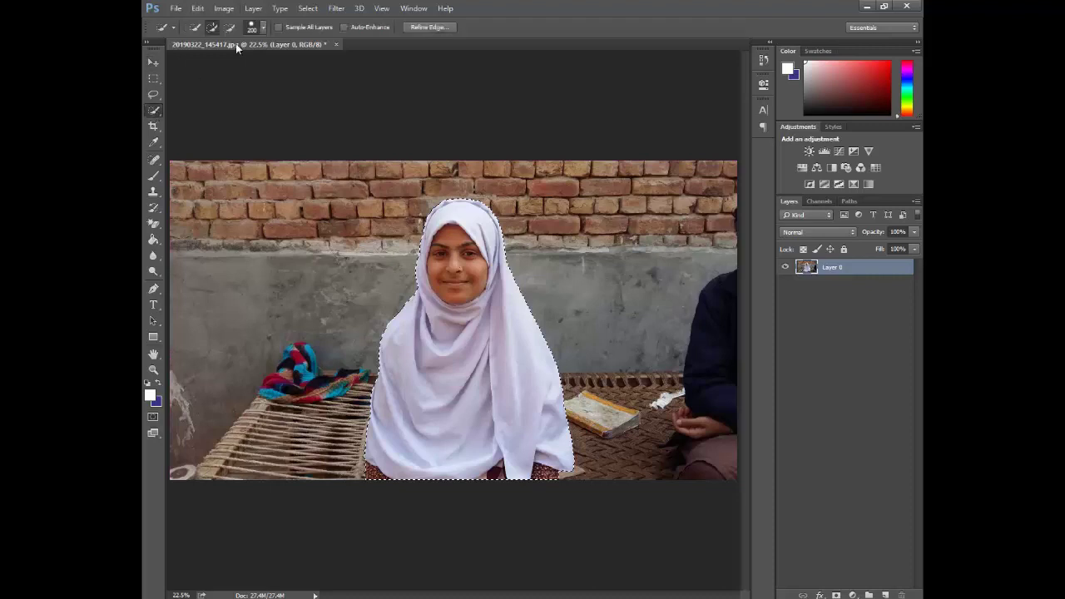
click(429, 28)
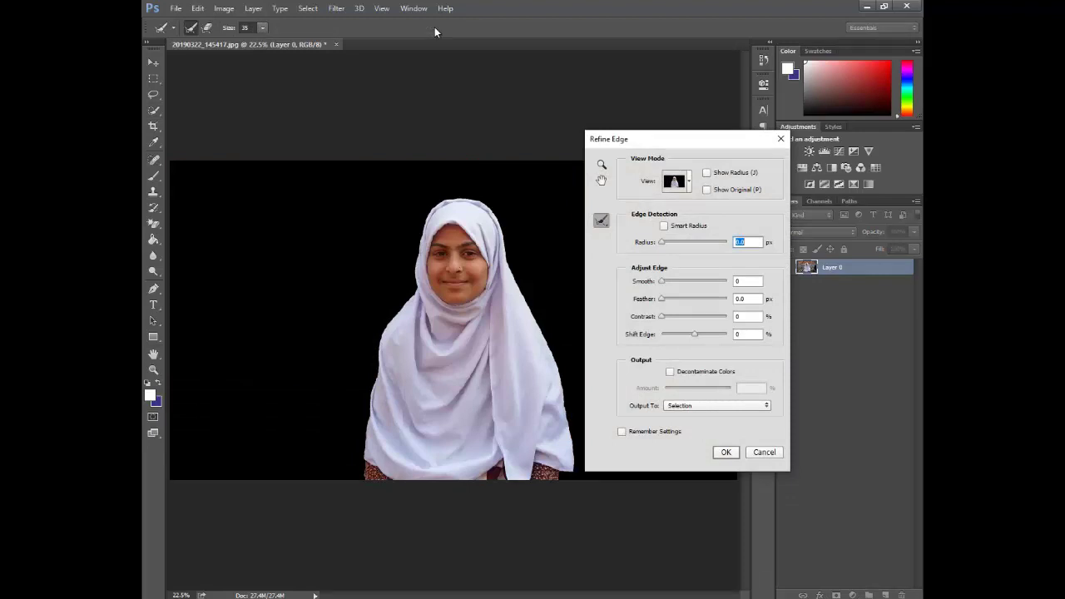
click(687, 182)
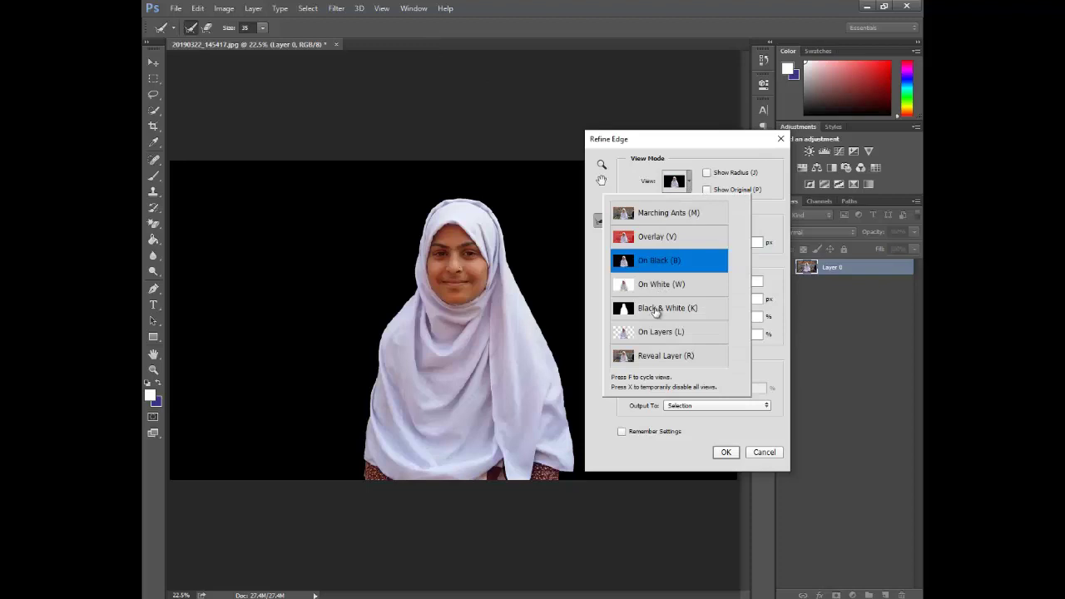
click(652, 332)
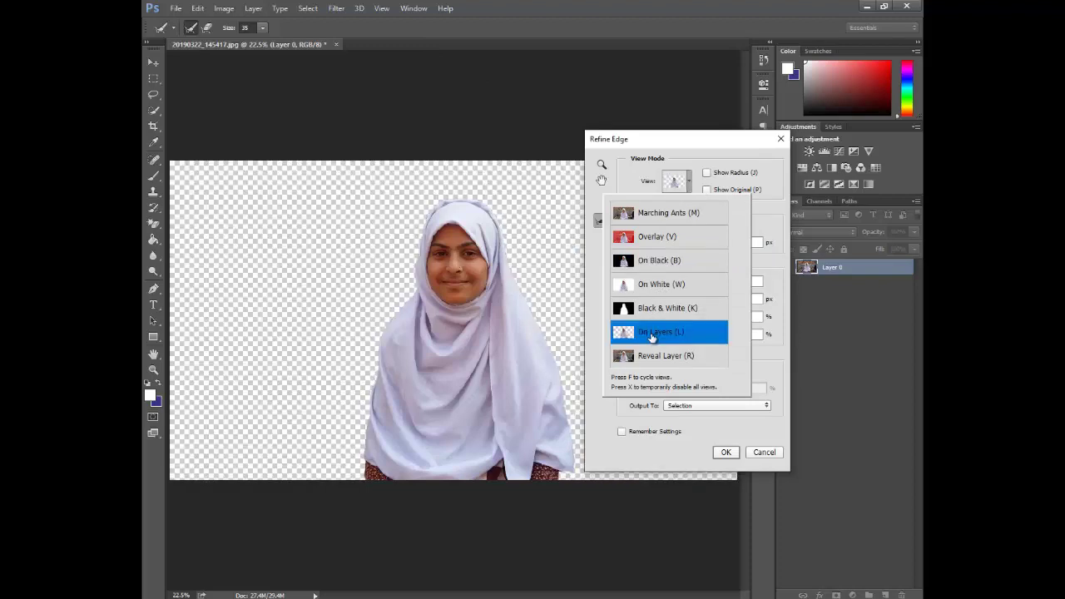
click(662, 148)
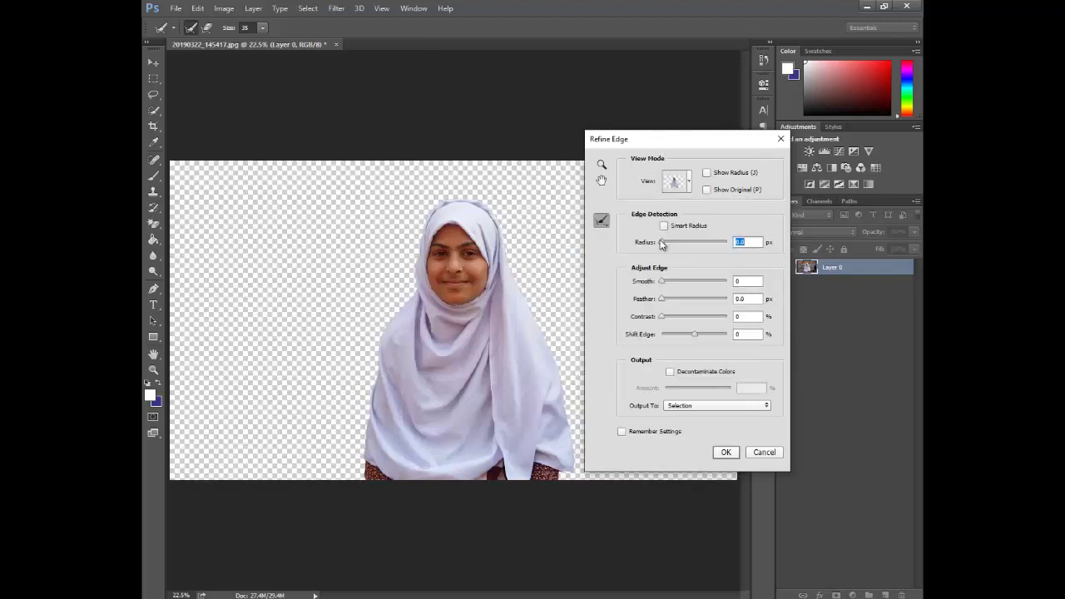
- Refine the selection edge with a radius of 36.9 px, smooth 39 and feather 2.8 px
drag(663, 242, 697, 247)
drag(664, 287, 679, 287)
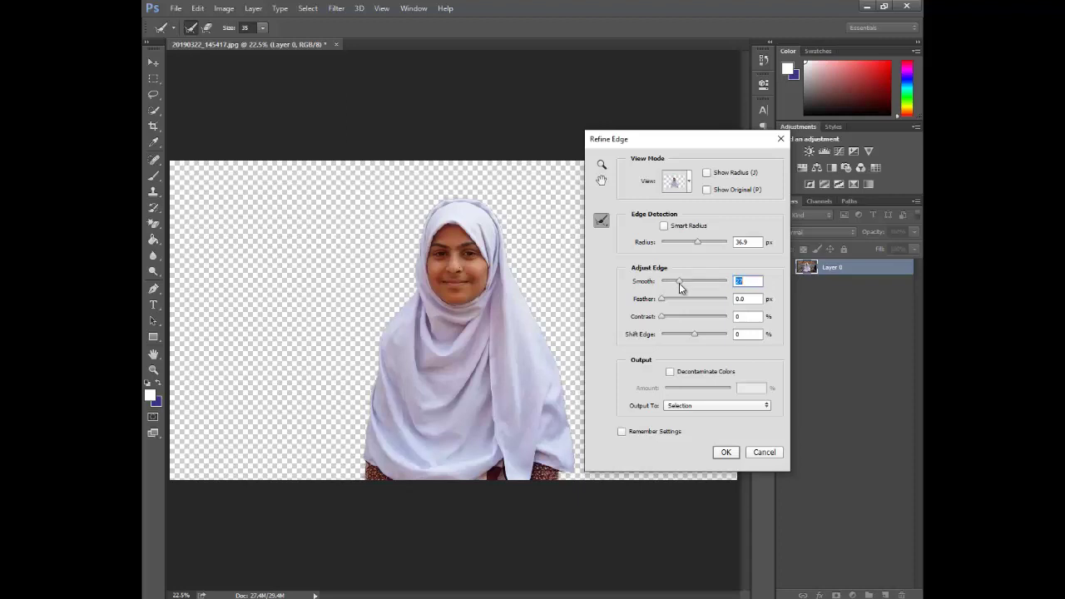
drag(681, 287, 672, 300)
- Output the refined selection to a New Layer with Layer Mask
click(698, 406)
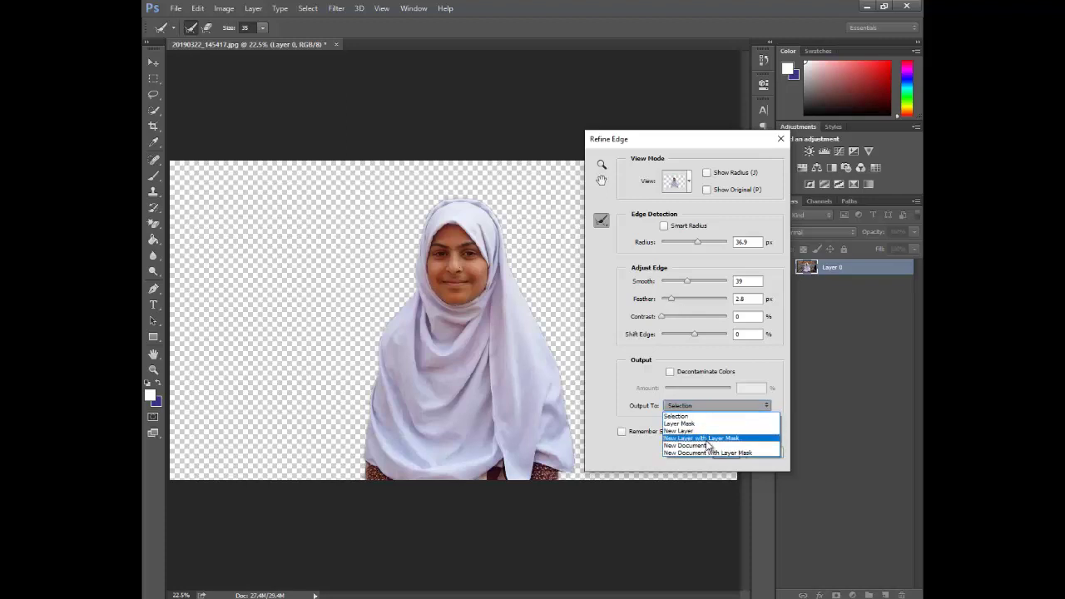
click(705, 438)
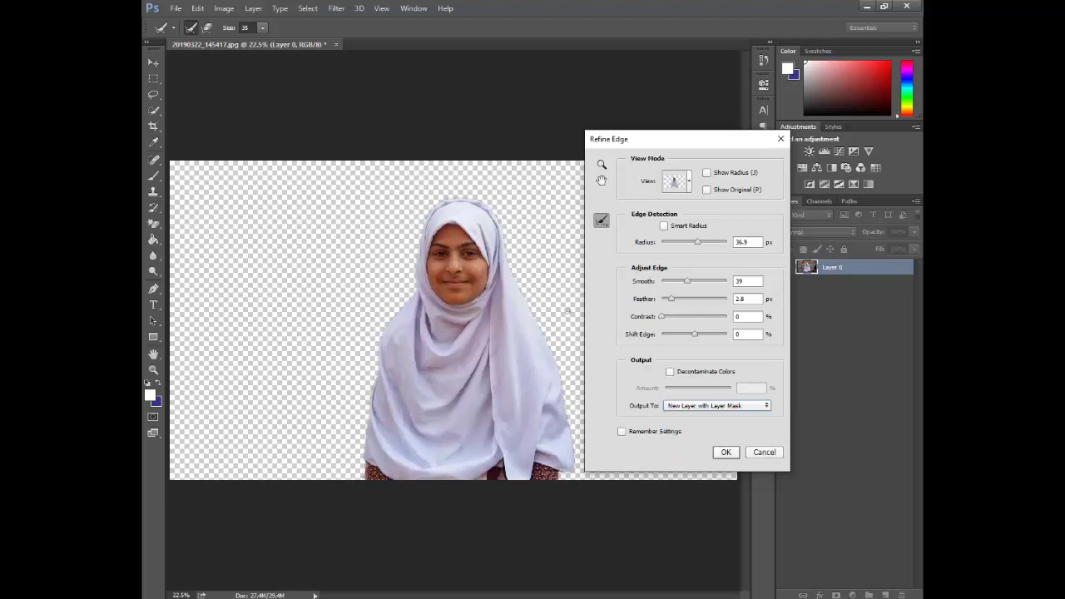
click(723, 452)
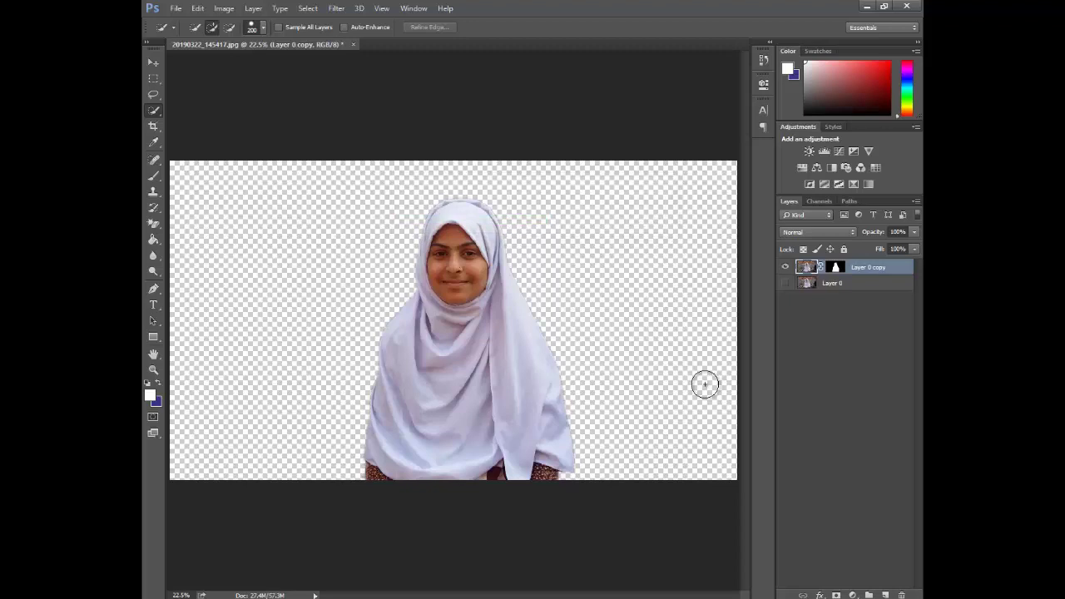
- Add a Curves adjustment layer above the cutout and raise the RGB curve's midtones to brighten the girl
key(ctrl+plus)
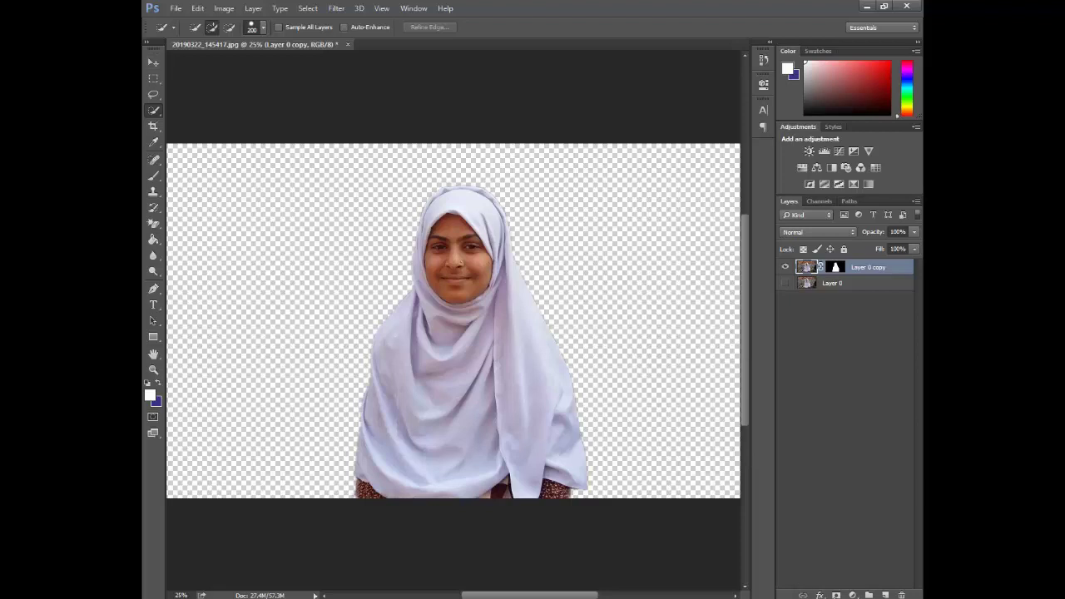
click(852, 595)
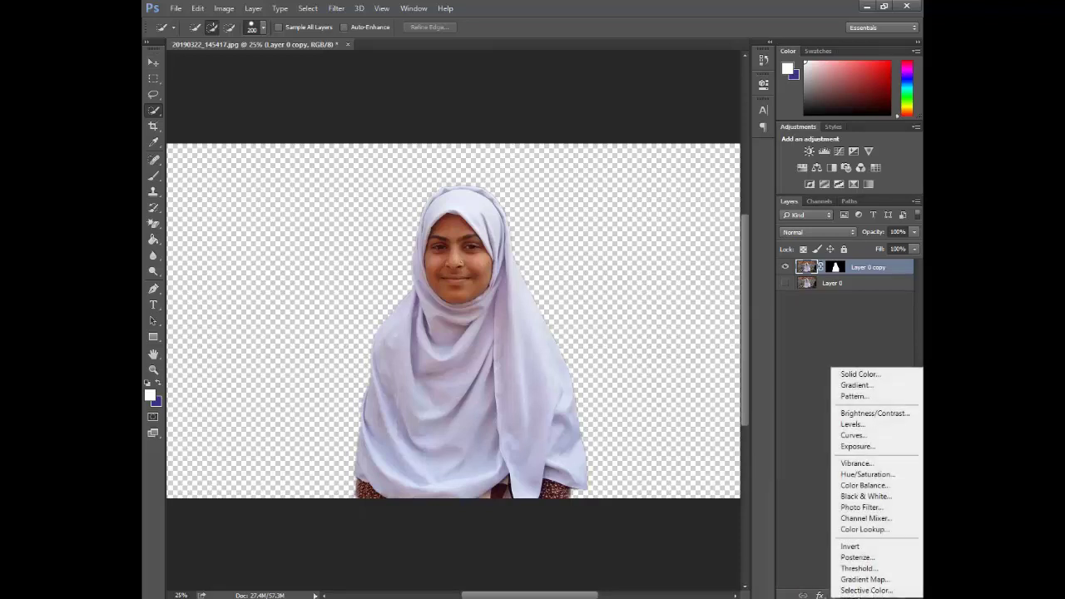
click(851, 436)
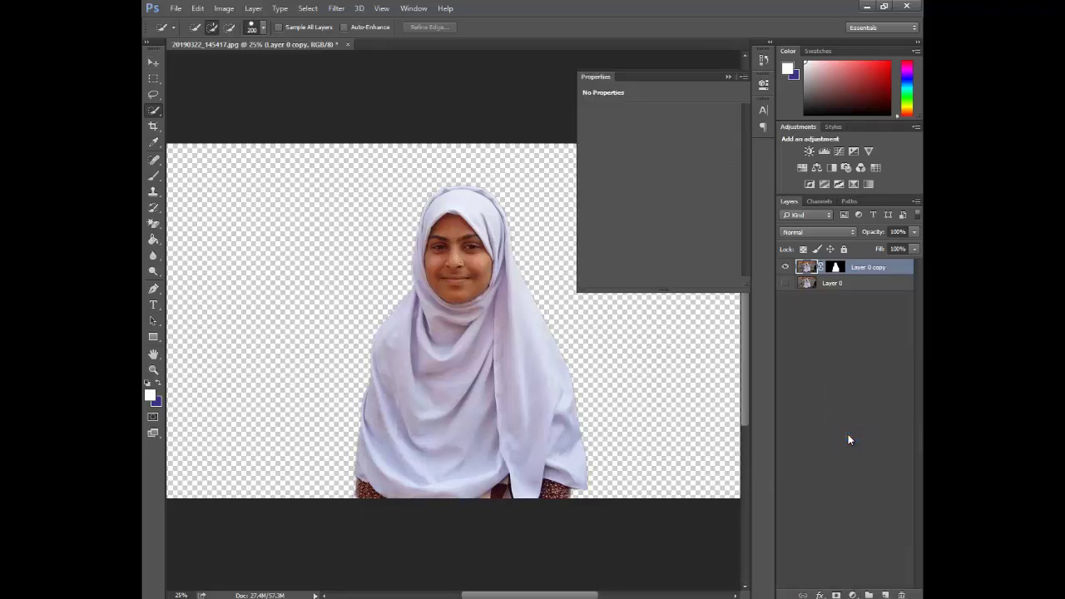
drag(665, 205, 651, 202)
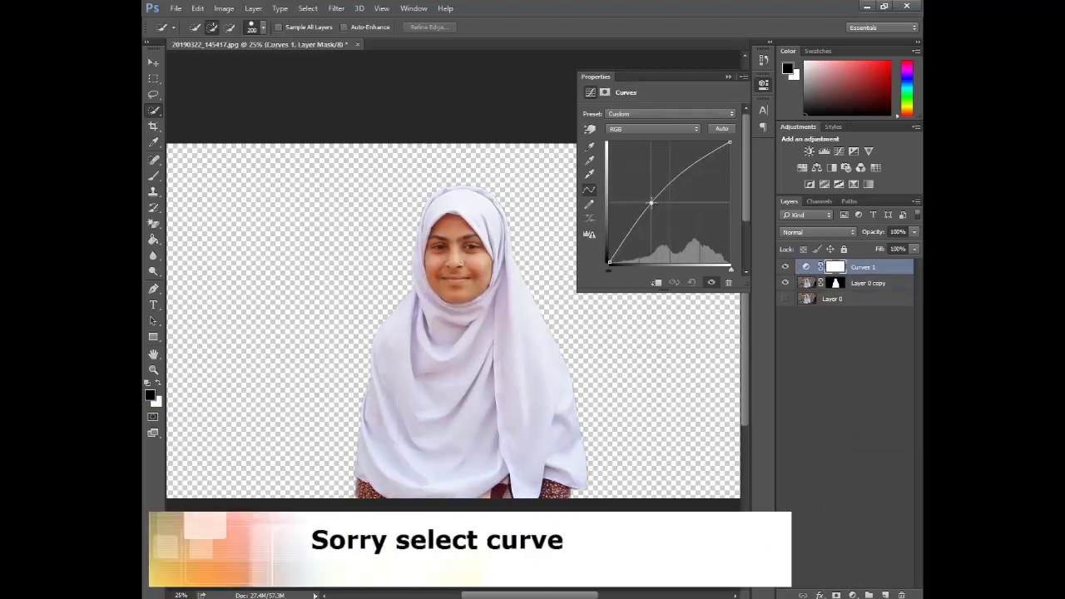
- Add a Levels adjustment layer above Curves 1 and set its RGB midtone value to 1.26
click(728, 77)
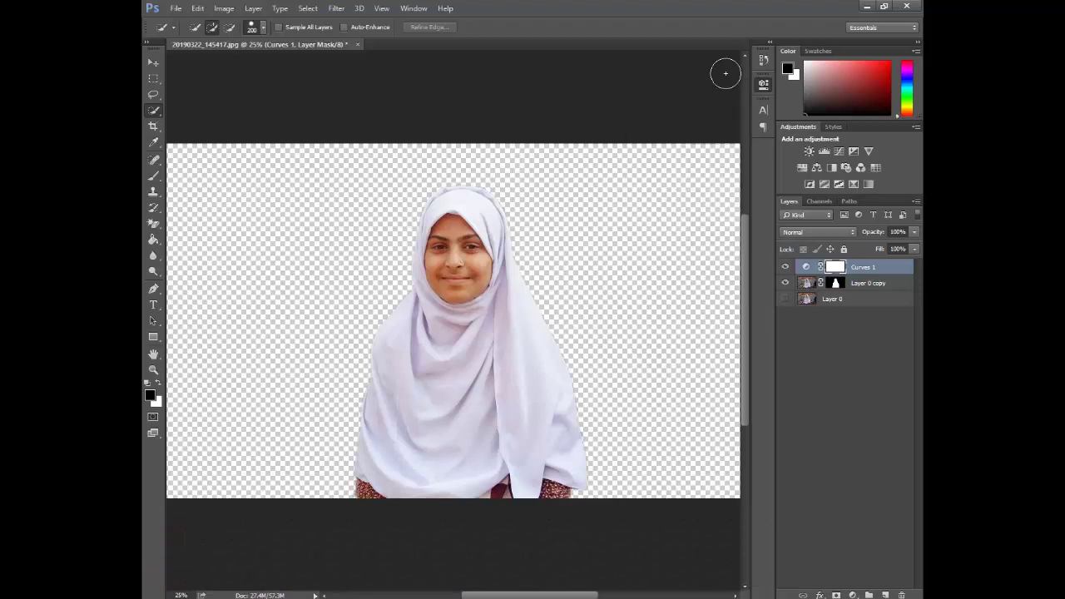
click(853, 596)
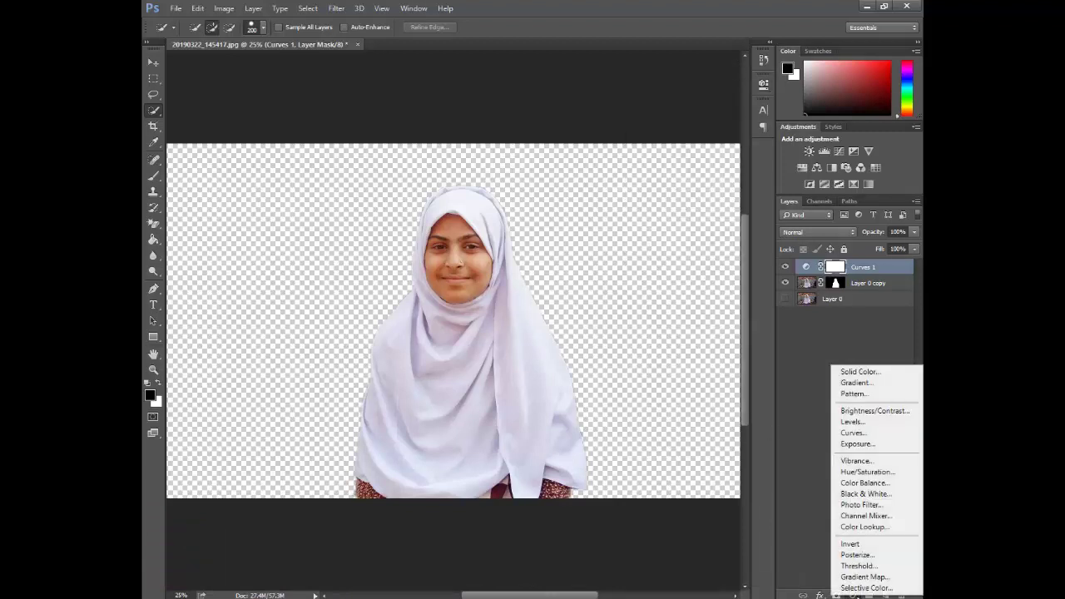
click(852, 422)
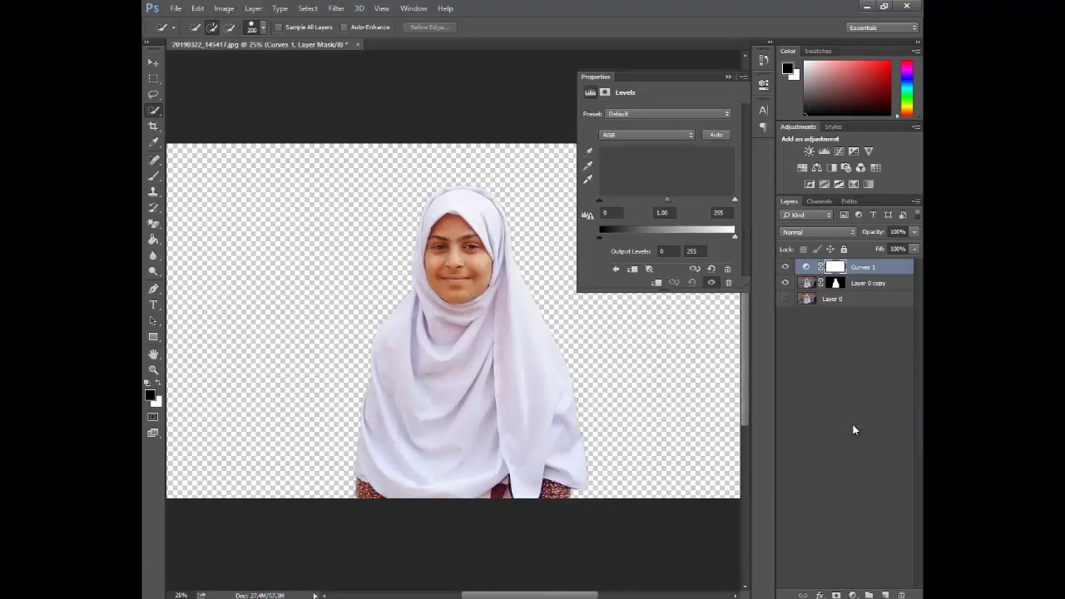
drag(666, 199, 658, 199)
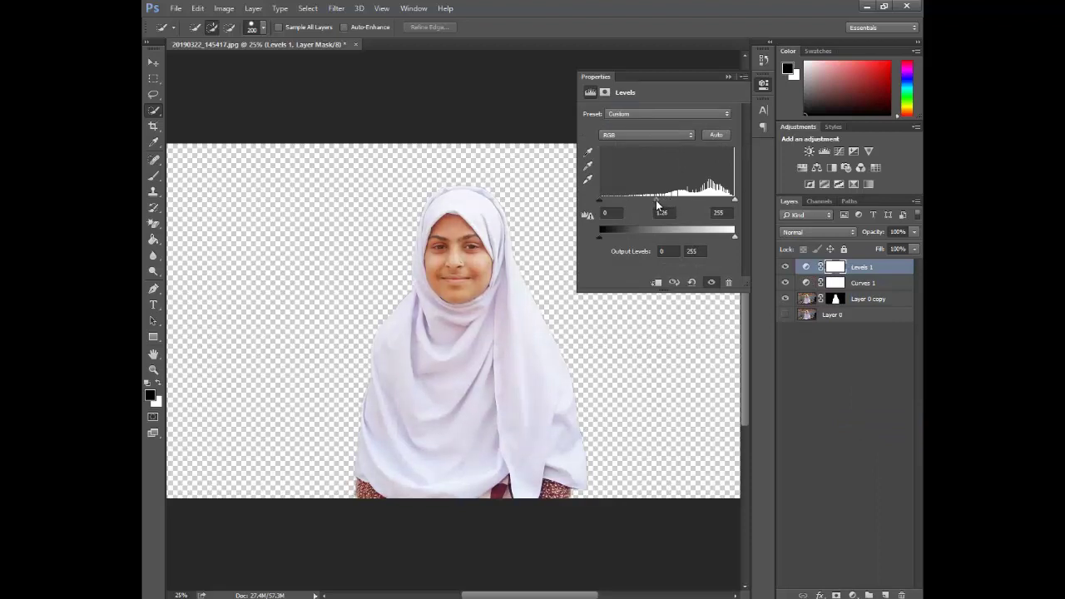
click(727, 77)
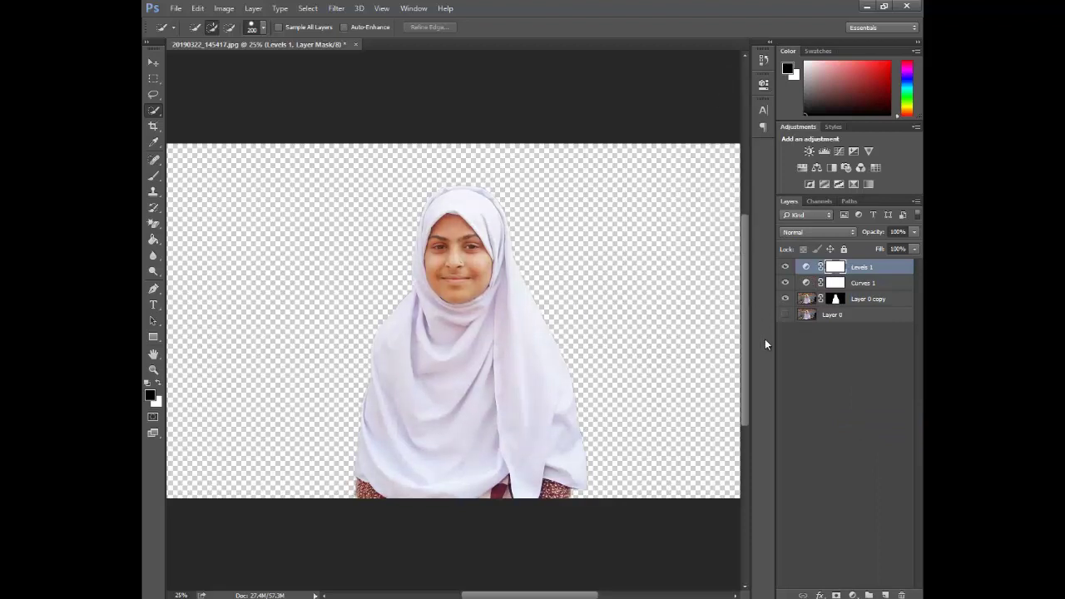
- Compare the cutout with and without the Levels 1 and Curves 1 adjustments by switching their visibility off and on
click(785, 315)
click(783, 267)
click(786, 283)
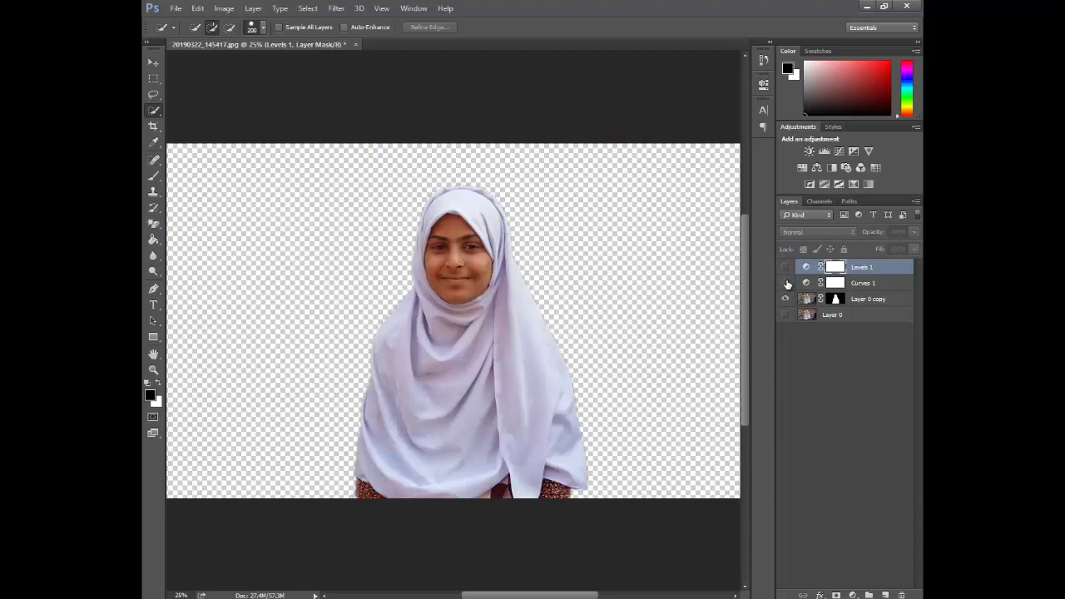
click(786, 284)
click(785, 268)
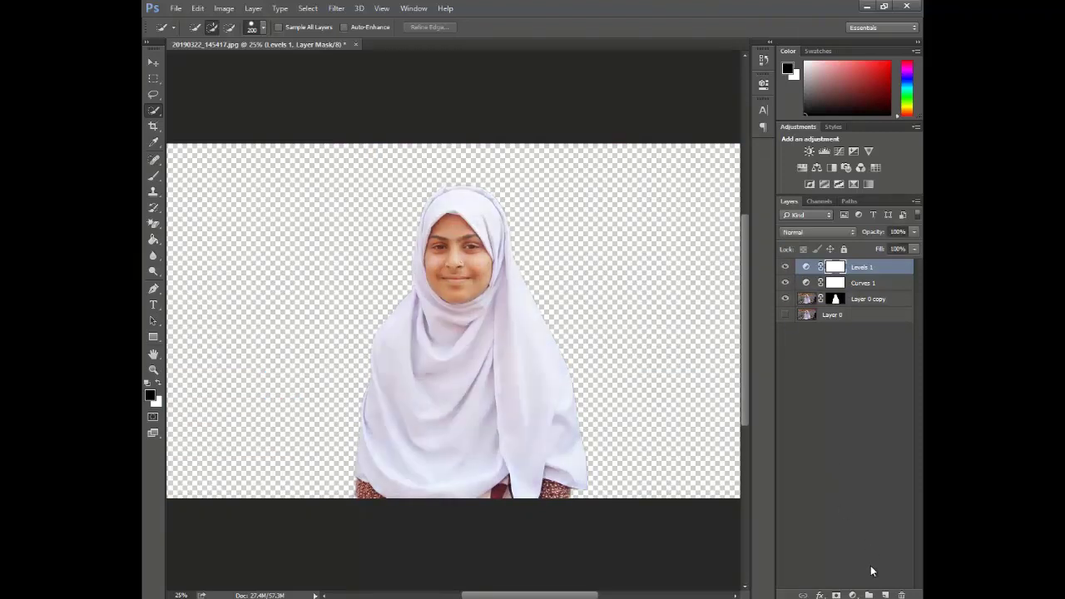
click(852, 596)
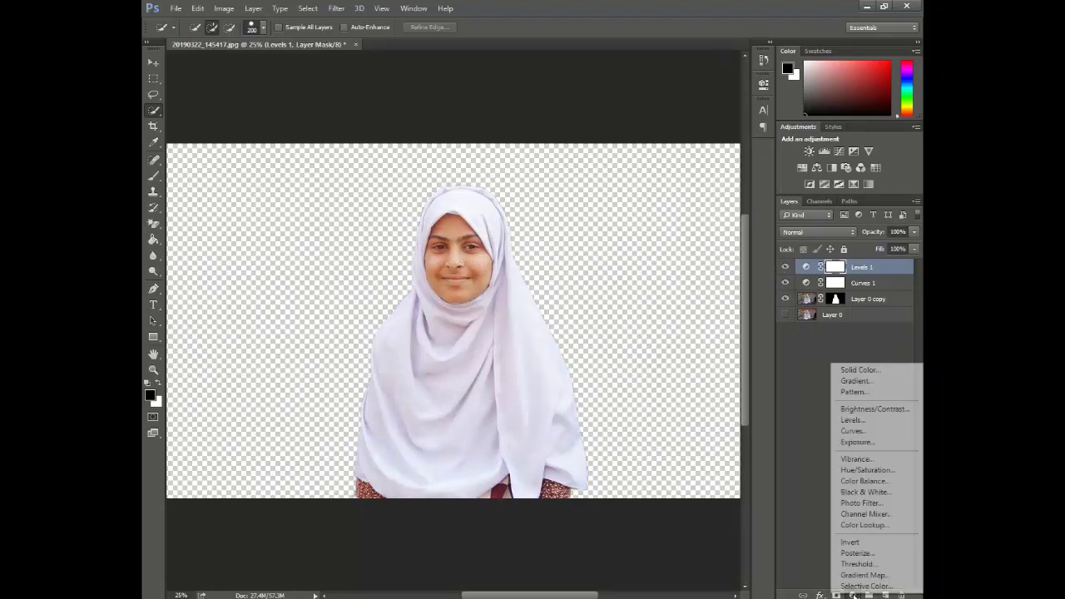
click(854, 420)
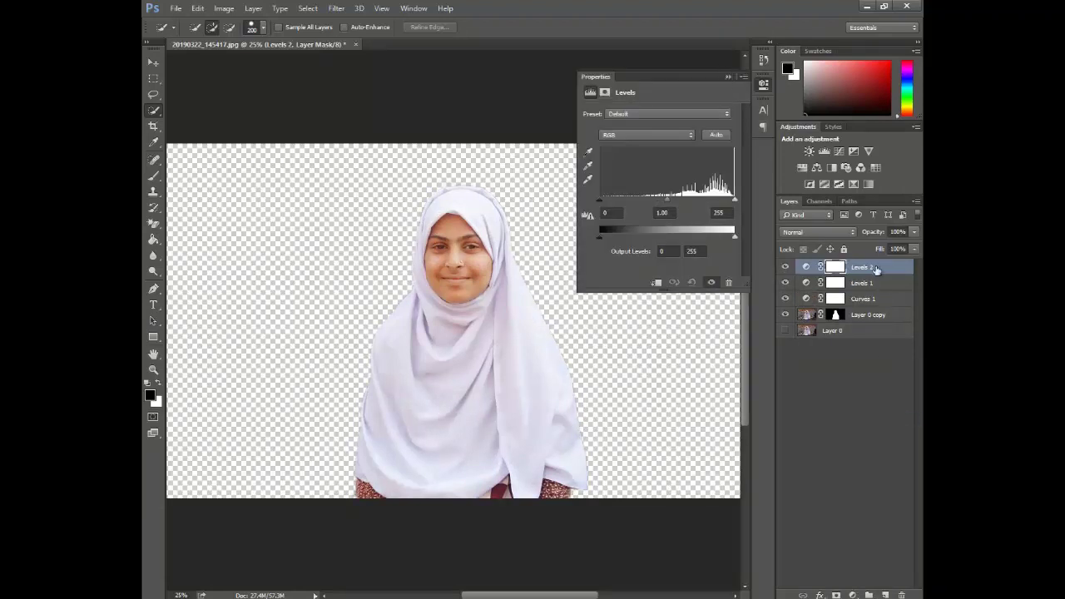
click(805, 267)
click(901, 595)
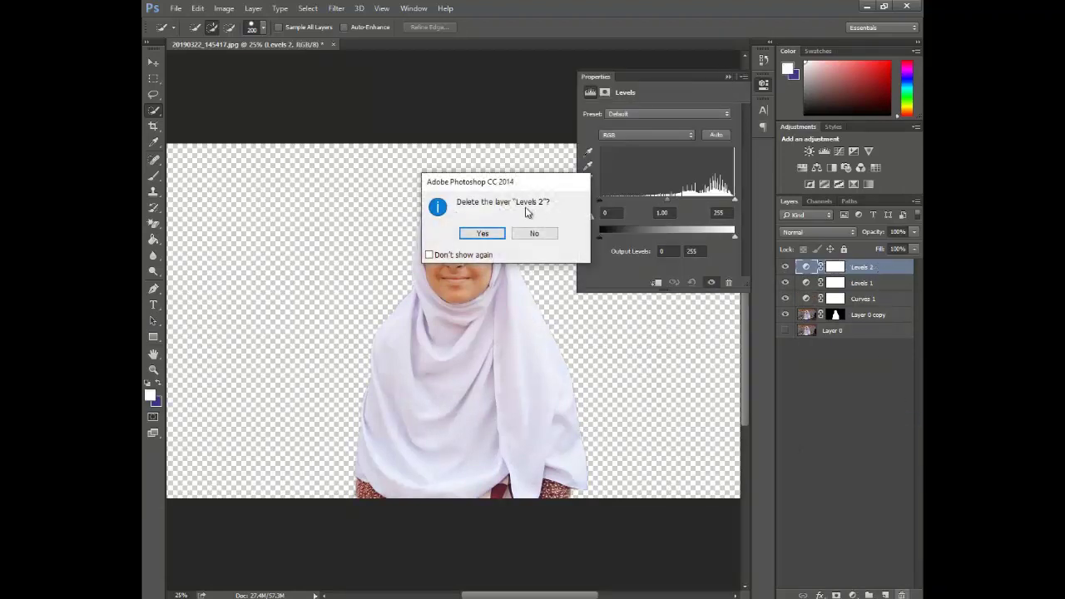
click(483, 231)
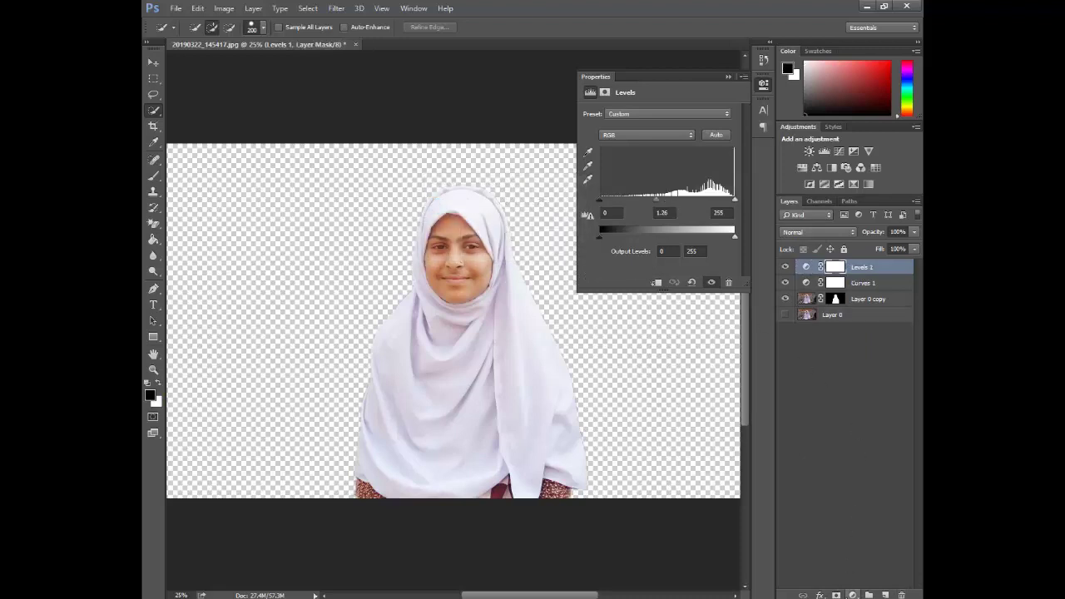
- Add a Brightness/Contrast adjustment layer above Levels 1 and set its brightness to 9
click(852, 596)
click(843, 411)
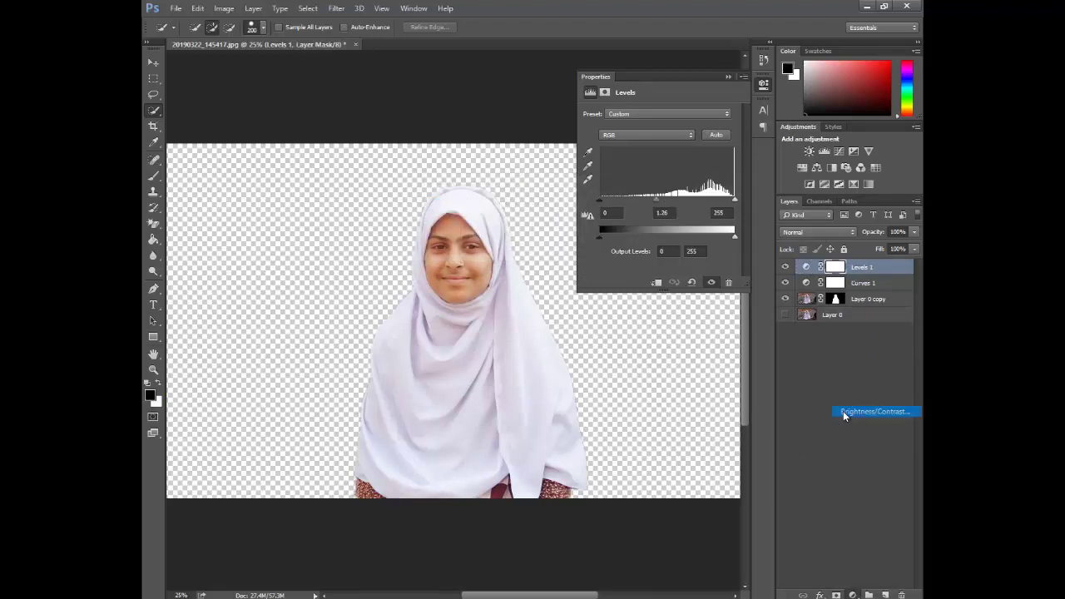
drag(661, 147, 669, 147)
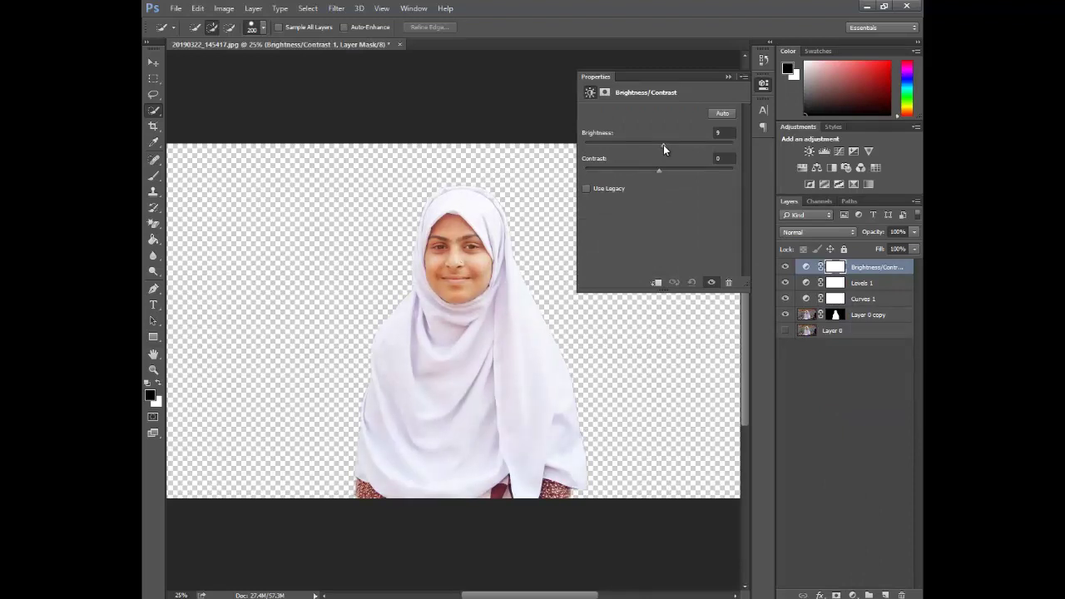
click(728, 76)
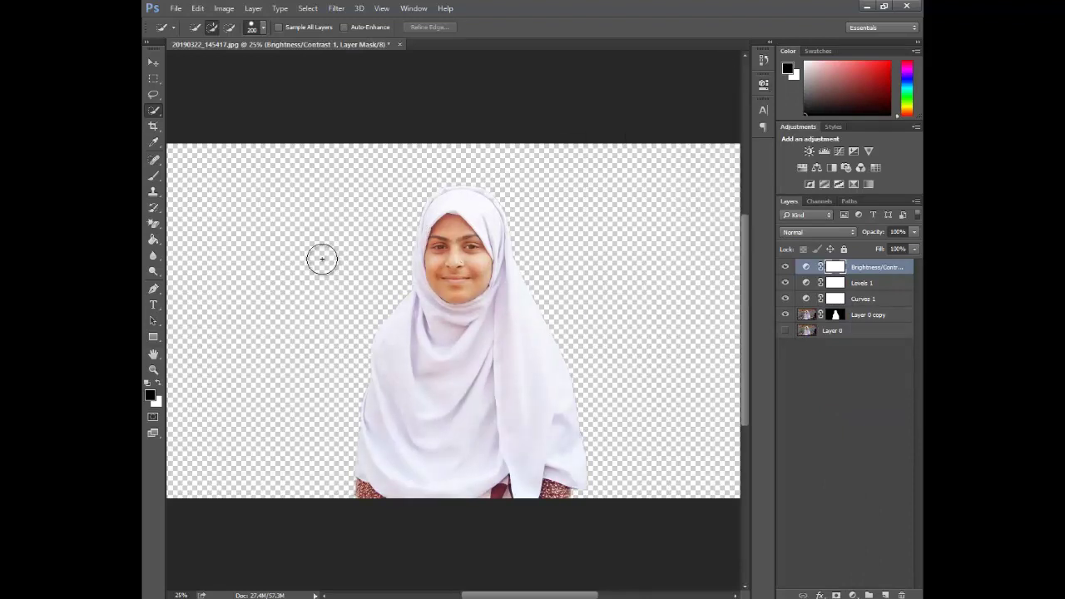
- Examine the girl's face and scarf up close for uneven skin areas
key(ctrl+plus)
key(ctrl+plus)
key(ctrl+plus)
key(ctrl+plus)
key(ctrl+plus)
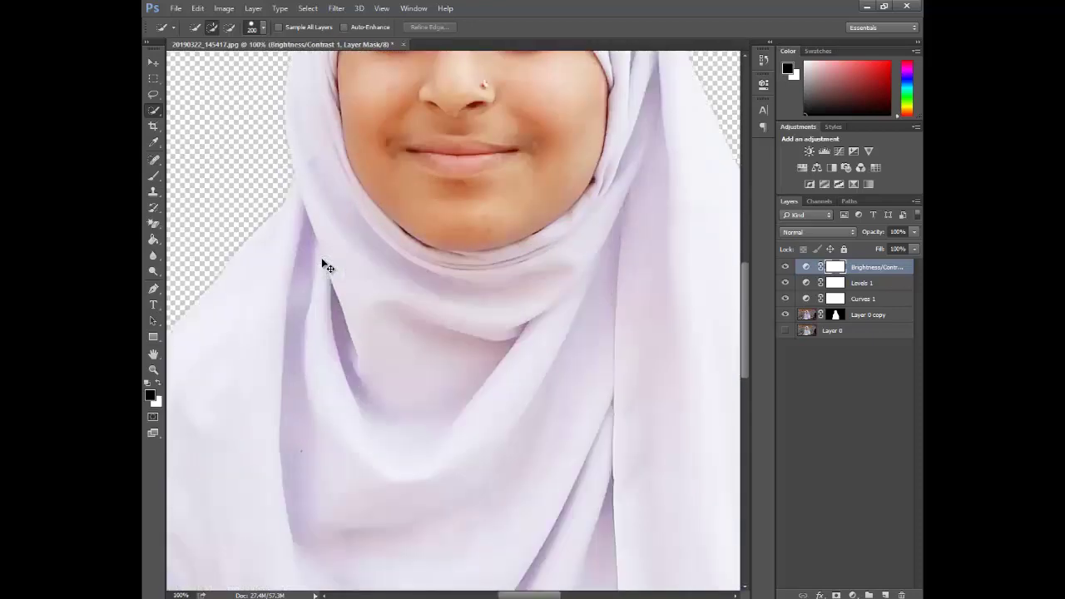
scroll(549, 275, up, 5)
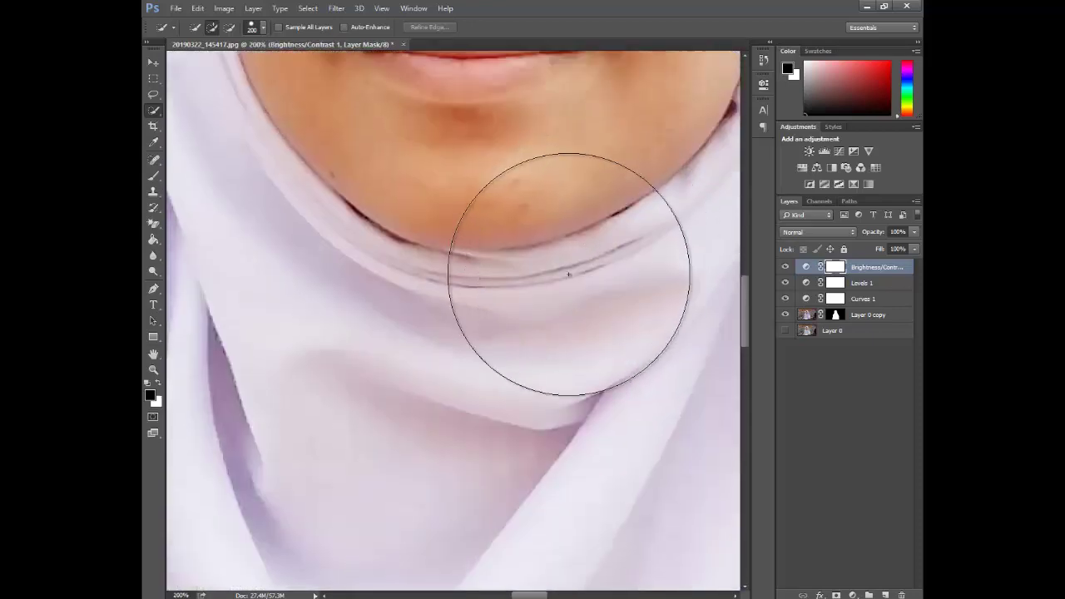
scroll(510, 277, up, 8)
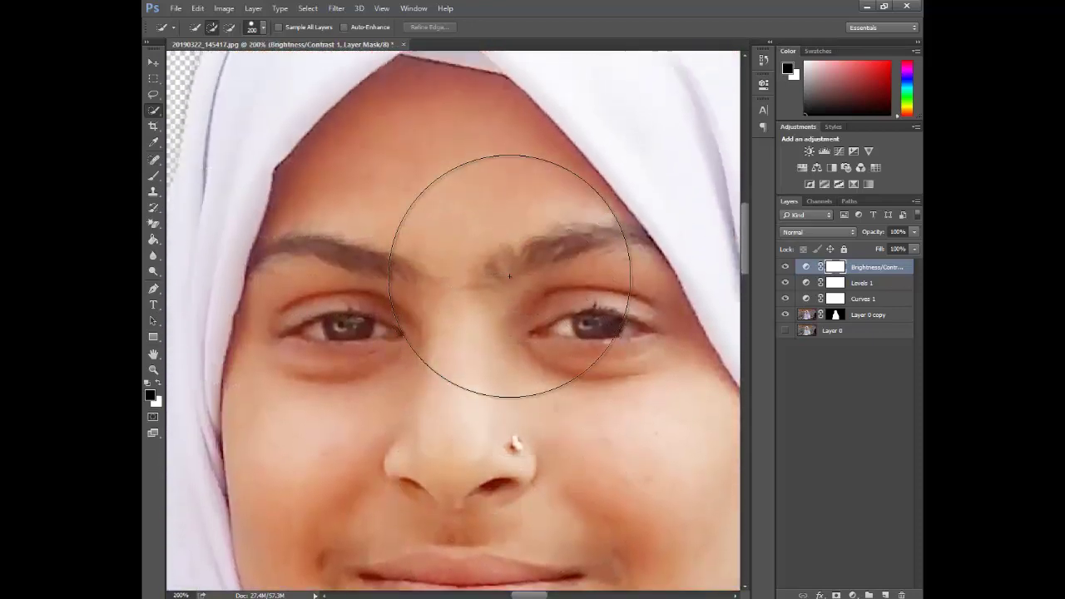
scroll(505, 259, down, 2)
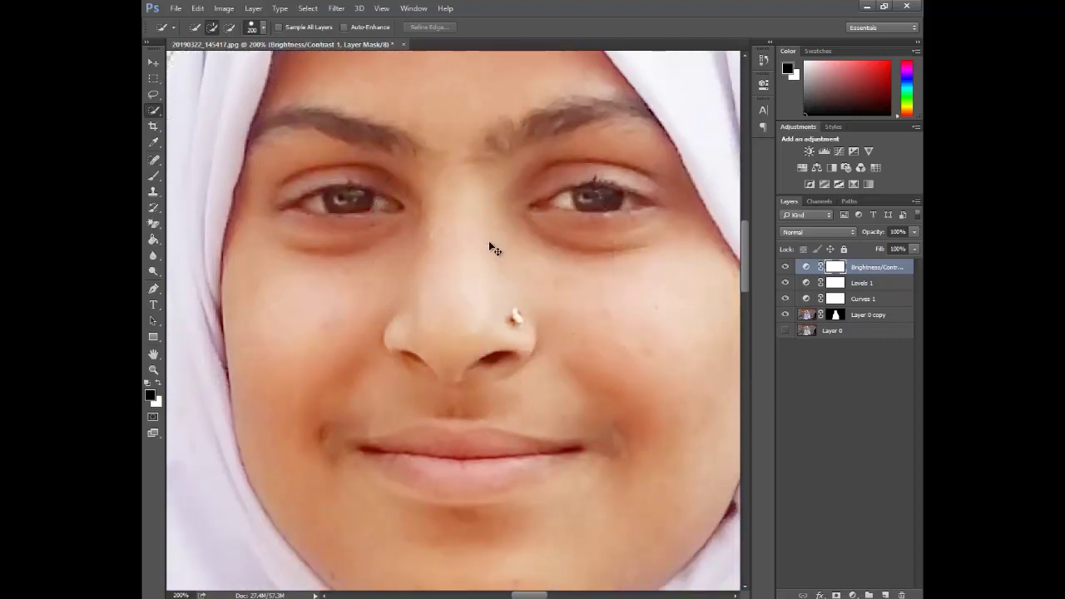
key(ctrl+minus)
key(ctrl+minus)
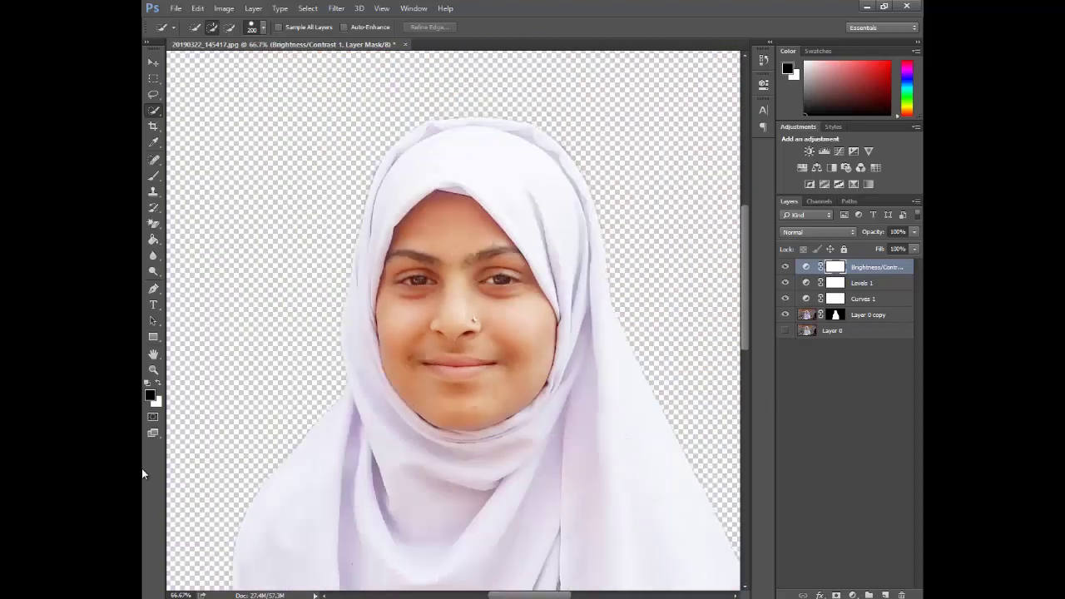
click(150, 396)
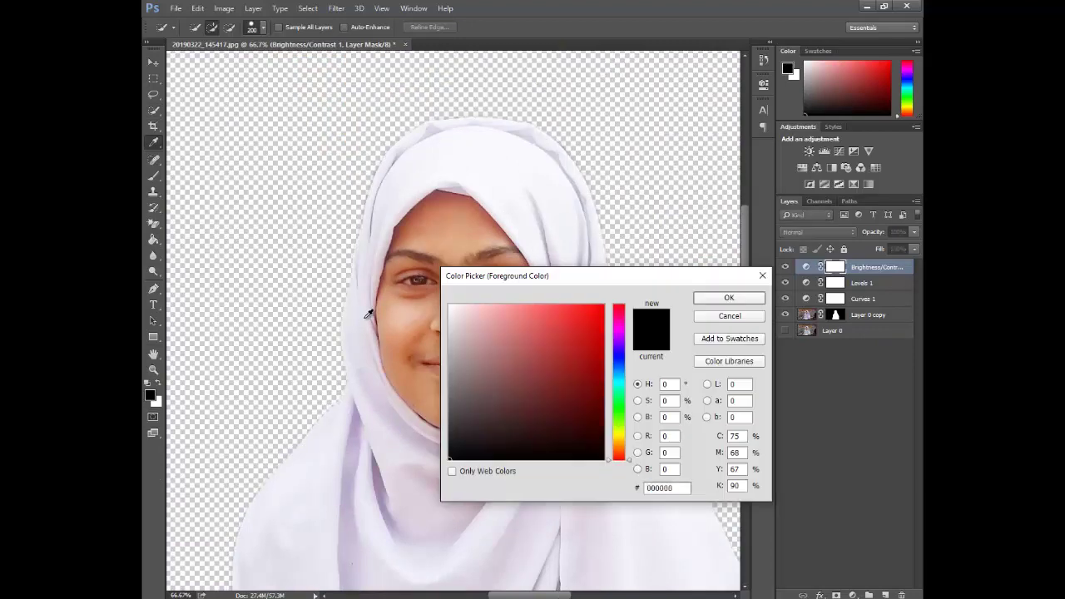
click(405, 315)
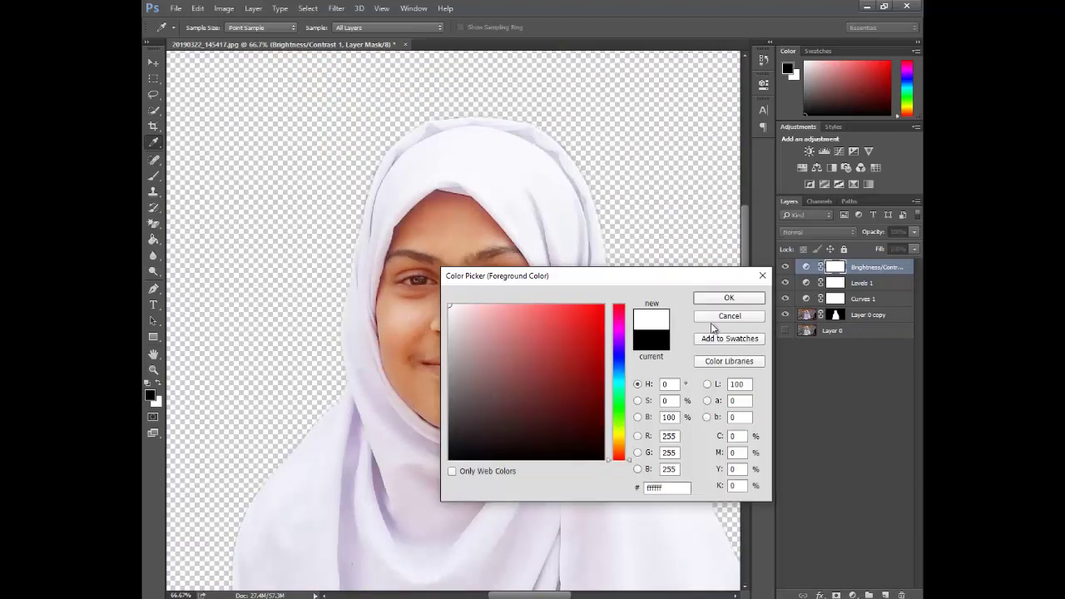
click(728, 298)
- Select the Layer 0 copy image and sample the light skin tone e9bea3 from the girl's cheek as foreground colour
click(868, 315)
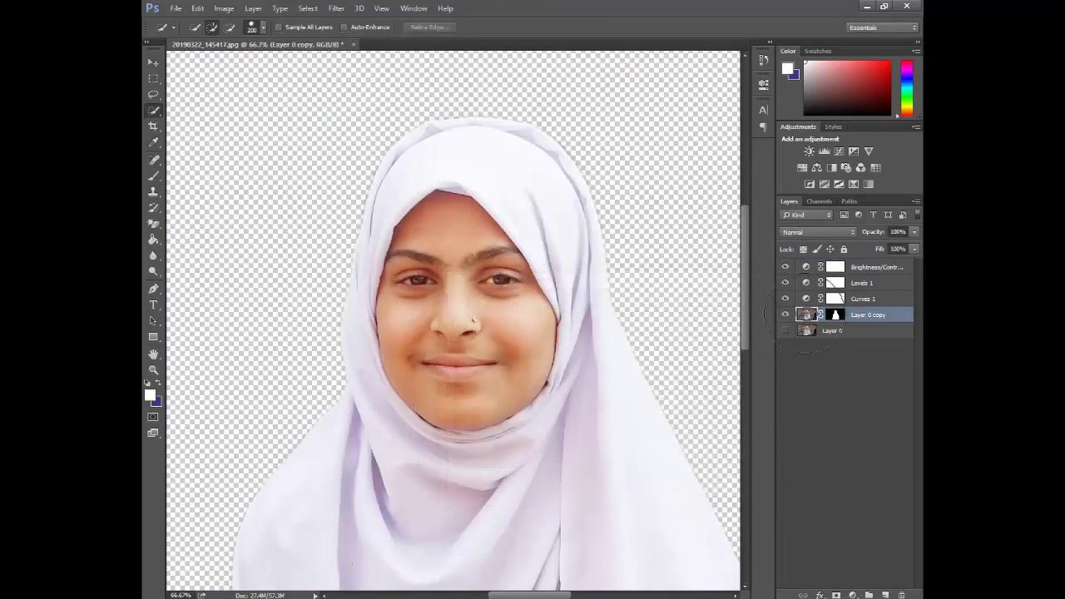
click(150, 397)
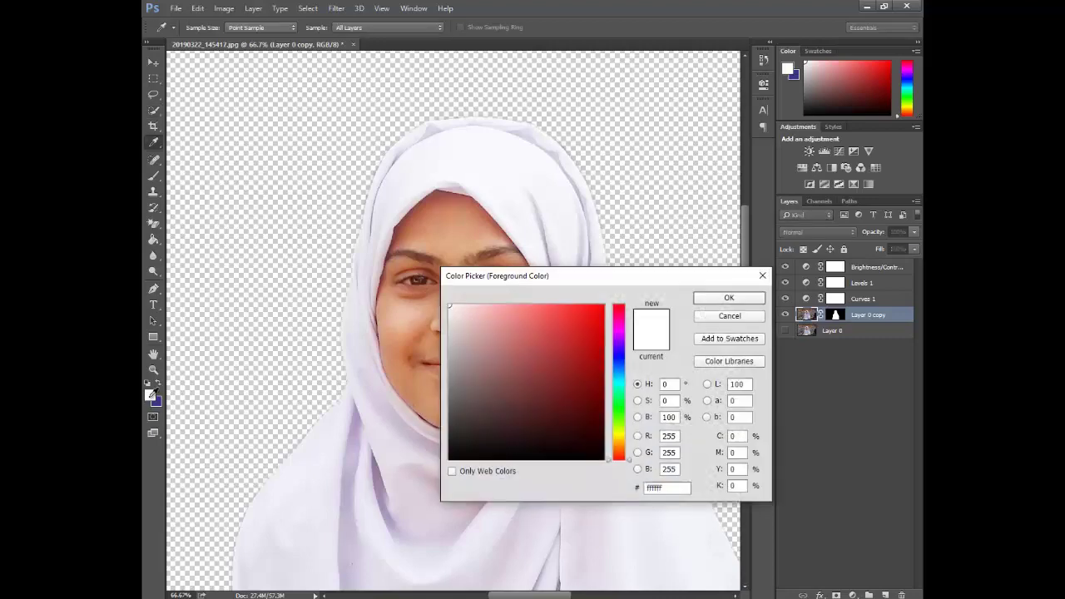
click(407, 322)
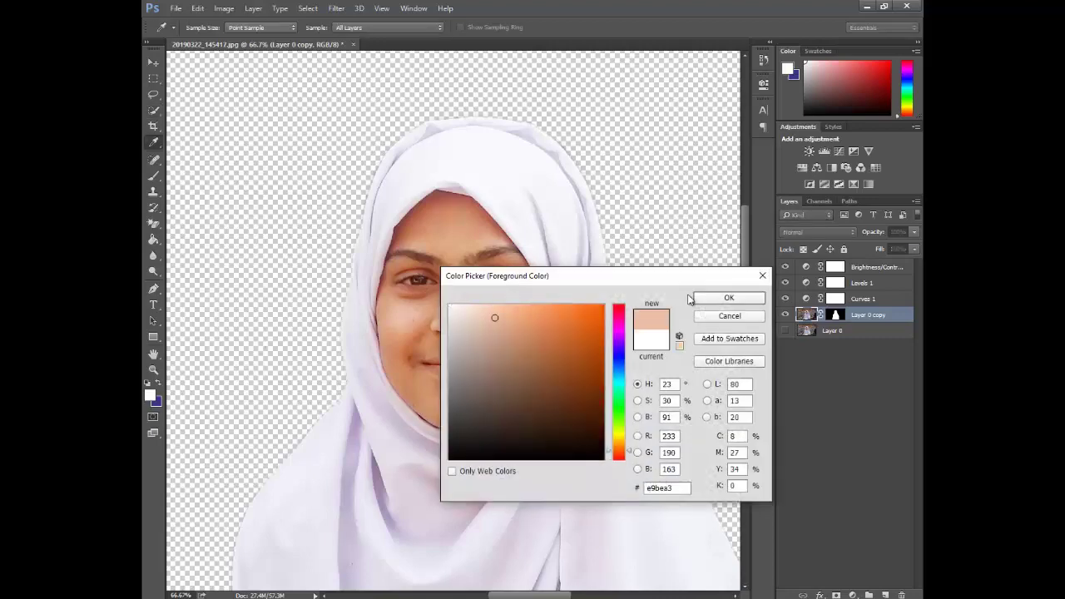
click(739, 302)
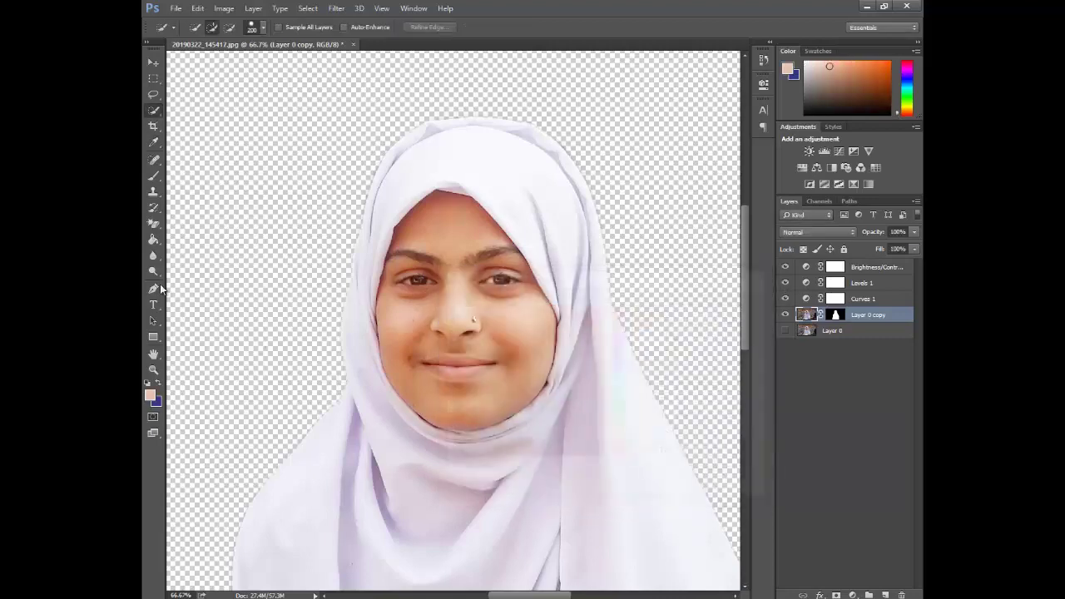
- Set up the Brush tool with 12% opacity and 19% flow for retouching the face
click(153, 176)
mouse_move(363, 31)
mouse_down()
mouse_move(339, 30)
mouse_move(361, 30)
mouse_up()
mouse_move(444, 29)
mouse_down()
mouse_move(429, 30)
mouse_move(438, 27)
mouse_up()
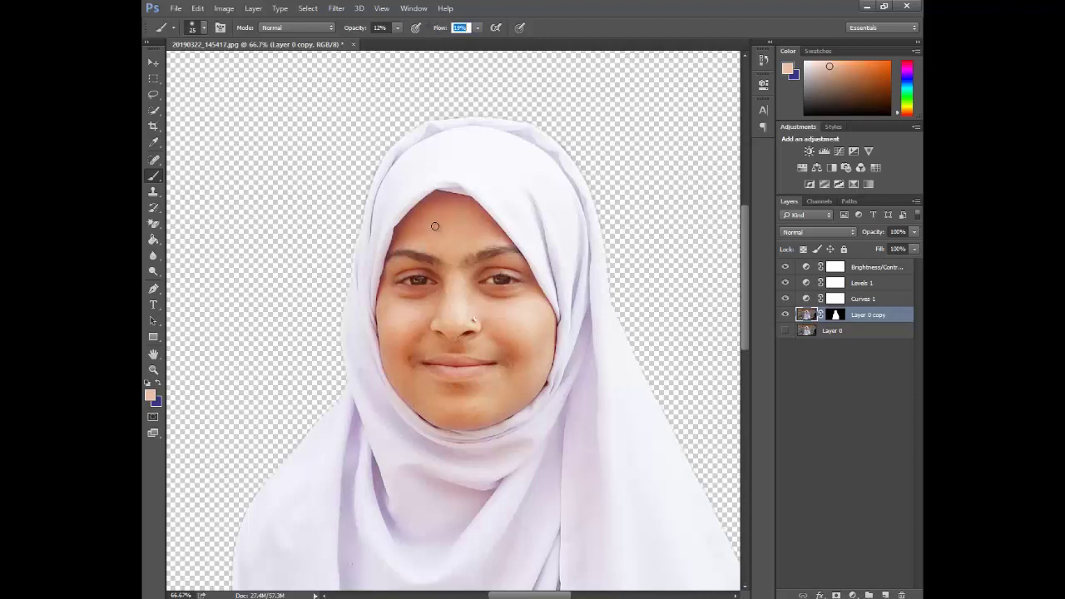
key(ctrl+plus)
key(ctrl+plus)
key(ctrl+plus)
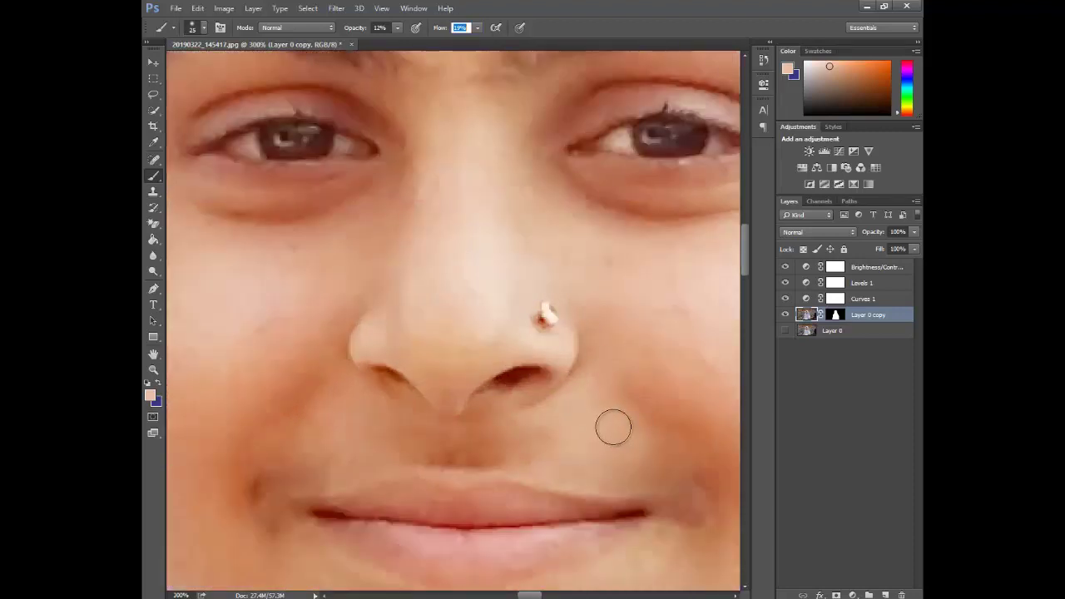
key(Return)
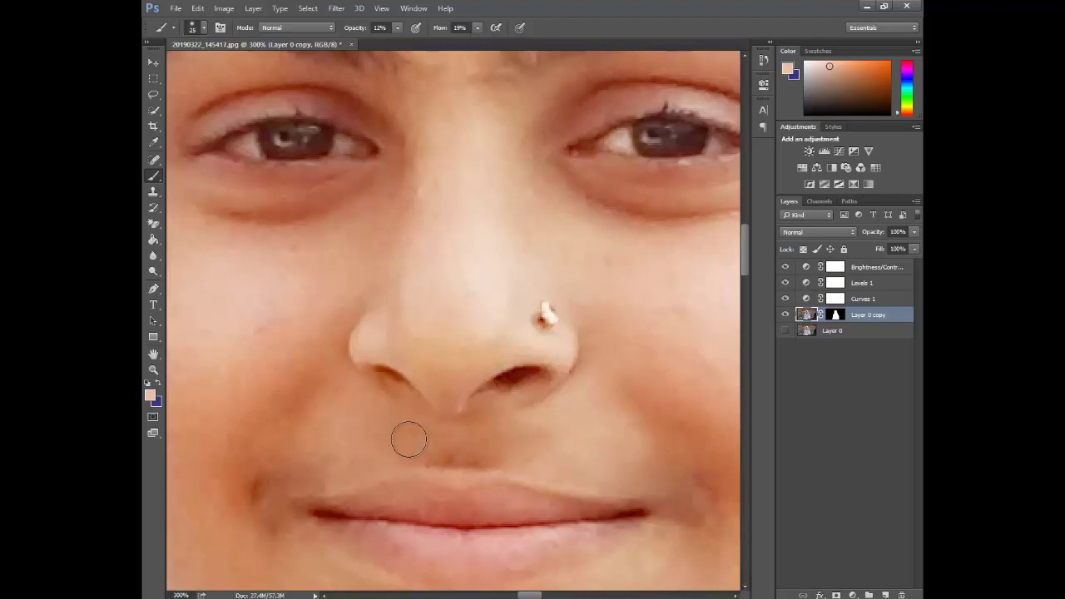
- Enlarge the brush to 40 px and paint the sampled skin tone over the dark patches around both mouth corners
key(bracketright)
key(bracketright)
key(bracketright)
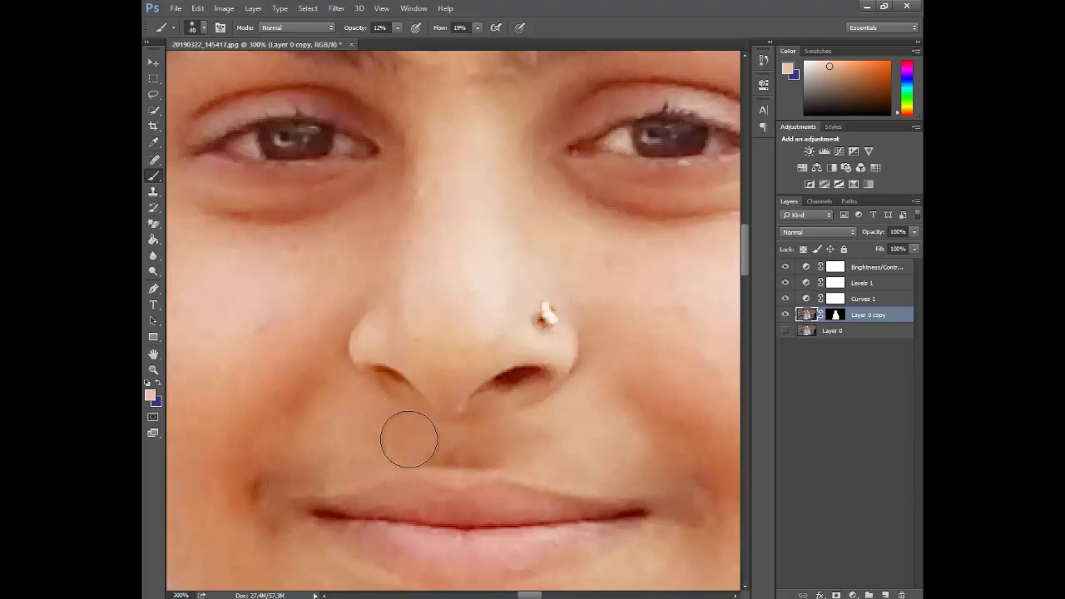
mouse_move(286, 492)
mouse_down()
mouse_move(272, 524)
mouse_move(267, 487)
mouse_up()
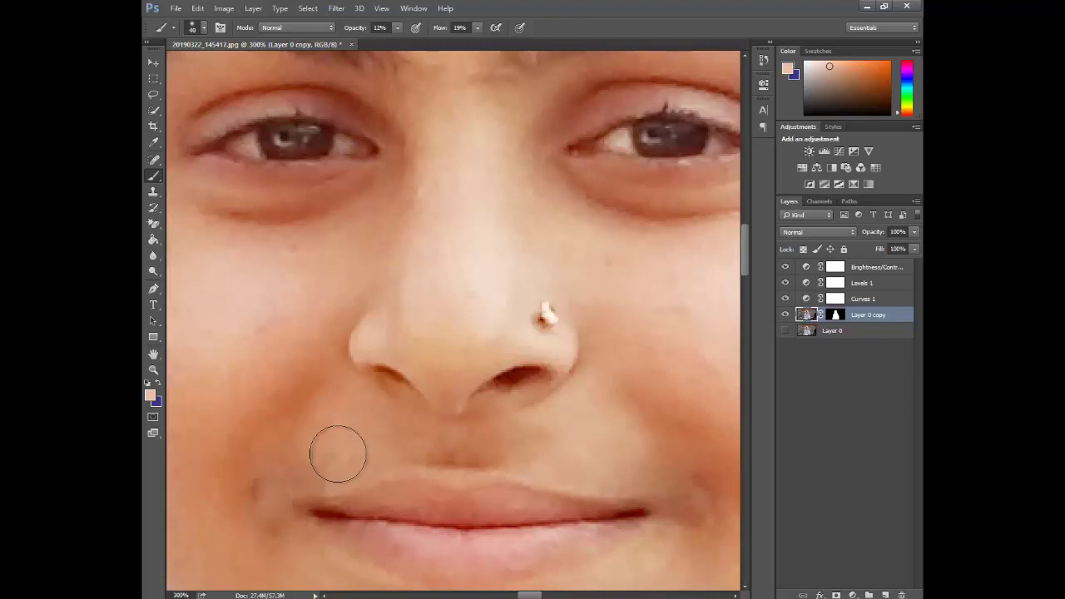
scroll(337, 453, down, 3)
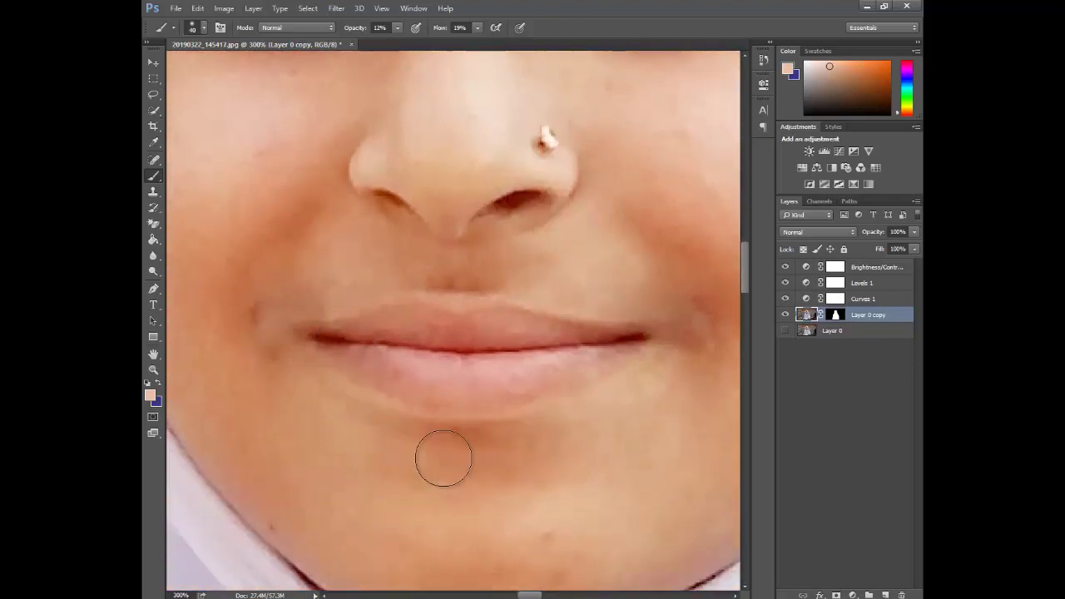
mouse_move(690, 399)
mouse_down()
mouse_move(571, 428)
mouse_move(332, 338)
mouse_up()
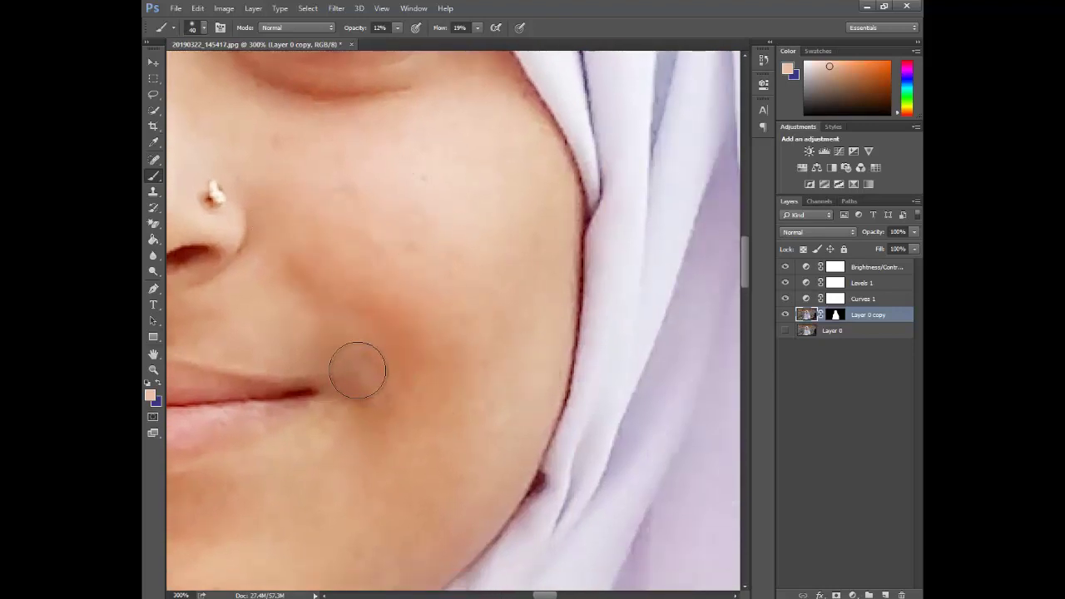
scroll(348, 343, down, 1)
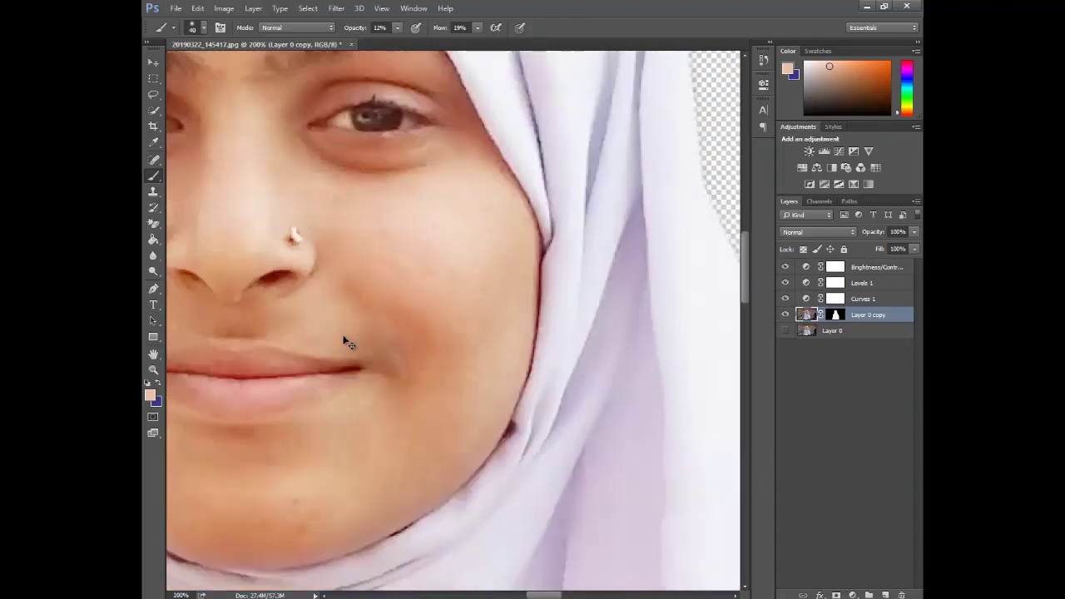
- Enlarge the brush to 60 px for retouching larger areas of the girl's face
scroll(348, 343, down, 2)
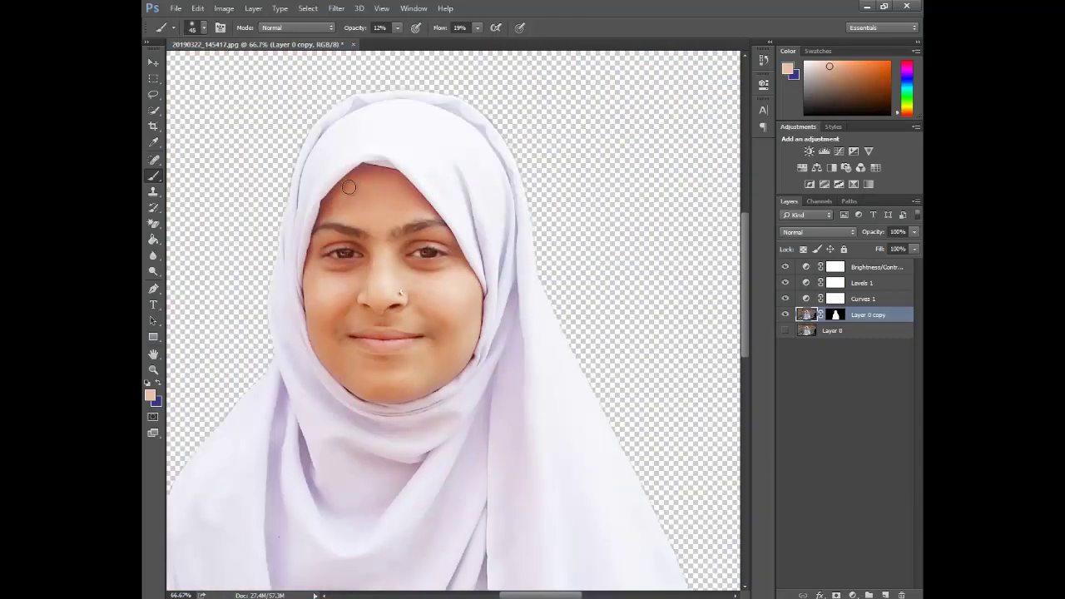
key(bracketright)
key(bracketright)
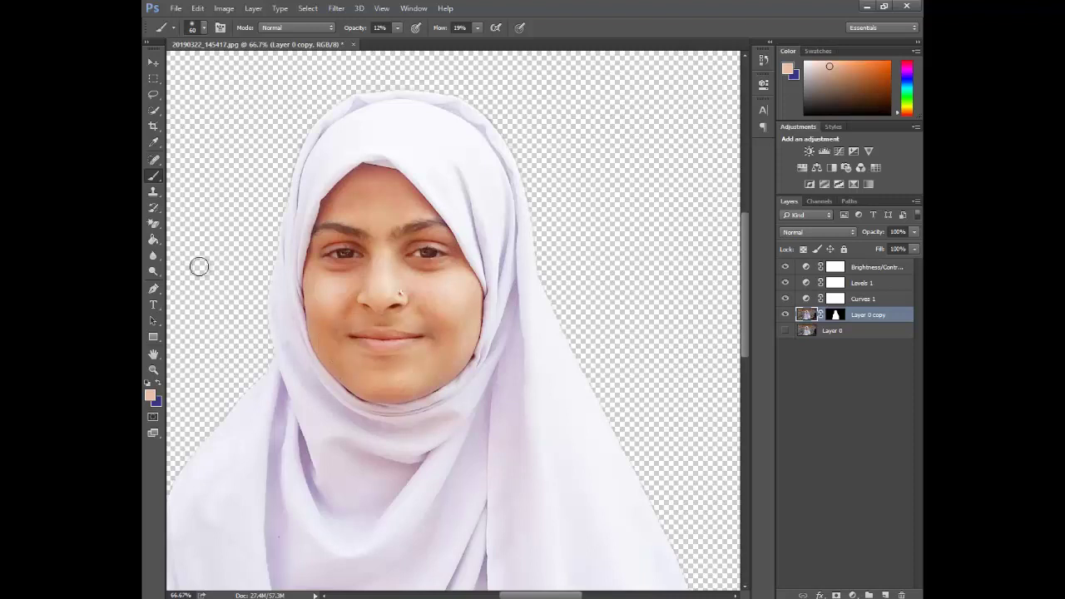
- Heal the two small blemishes on the girl's chin with the Spot Healing Brush in Content-Aware mode
click(153, 159)
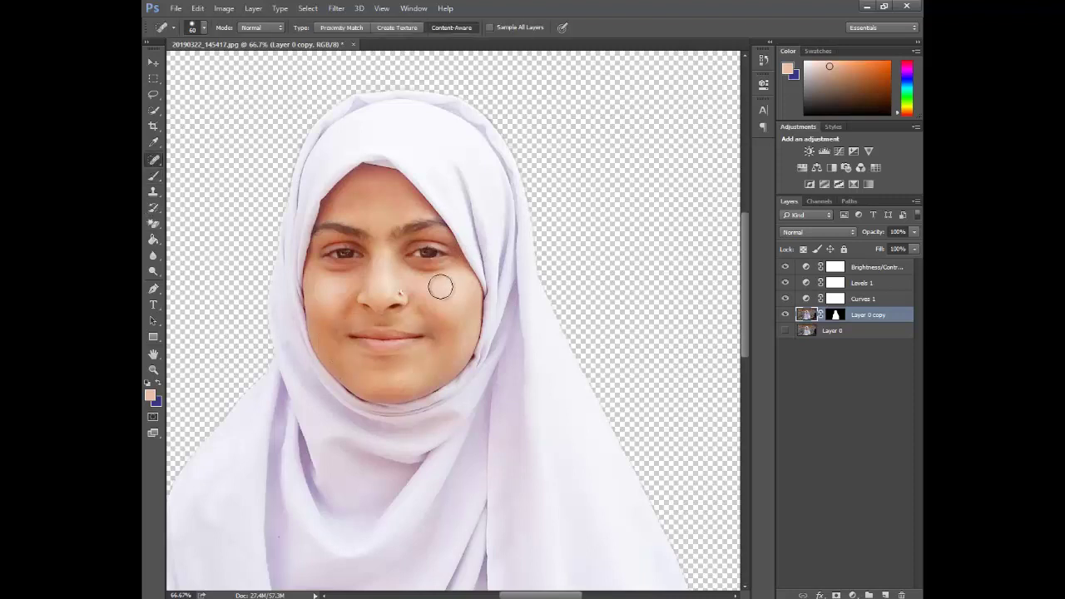
scroll(429, 321, up, 4)
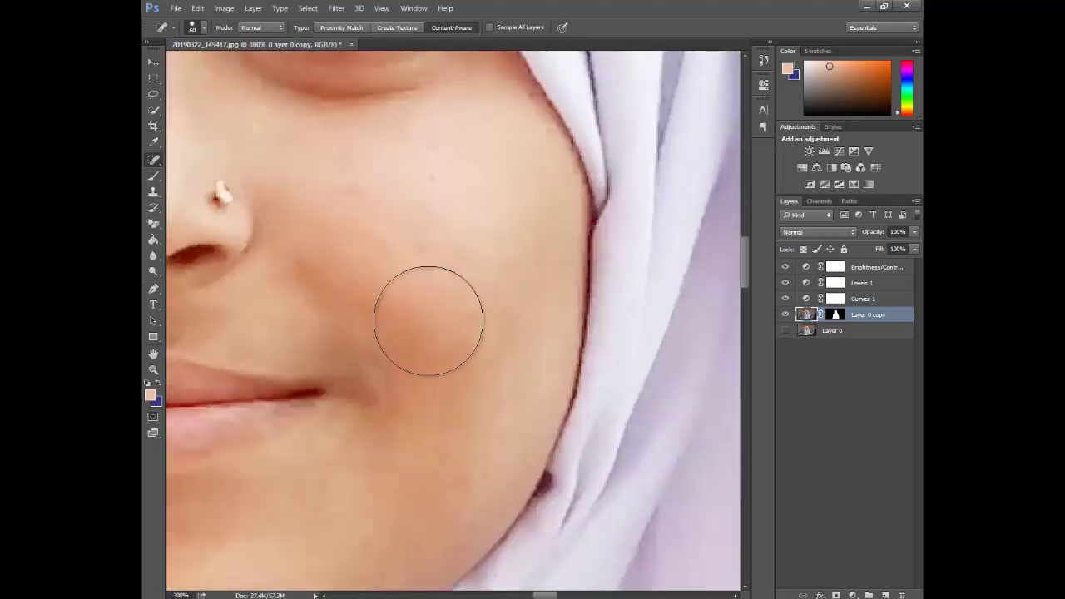
mouse_move(409, 299)
mouse_down()
mouse_move(561, 140)
mouse_move(595, 146)
mouse_up()
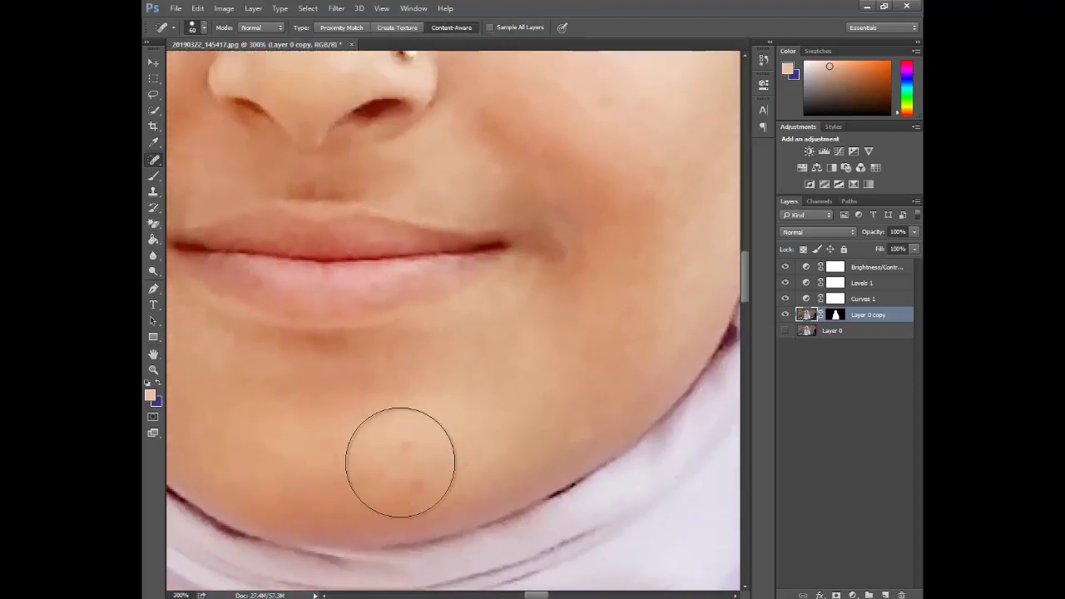
right_click(158, 160)
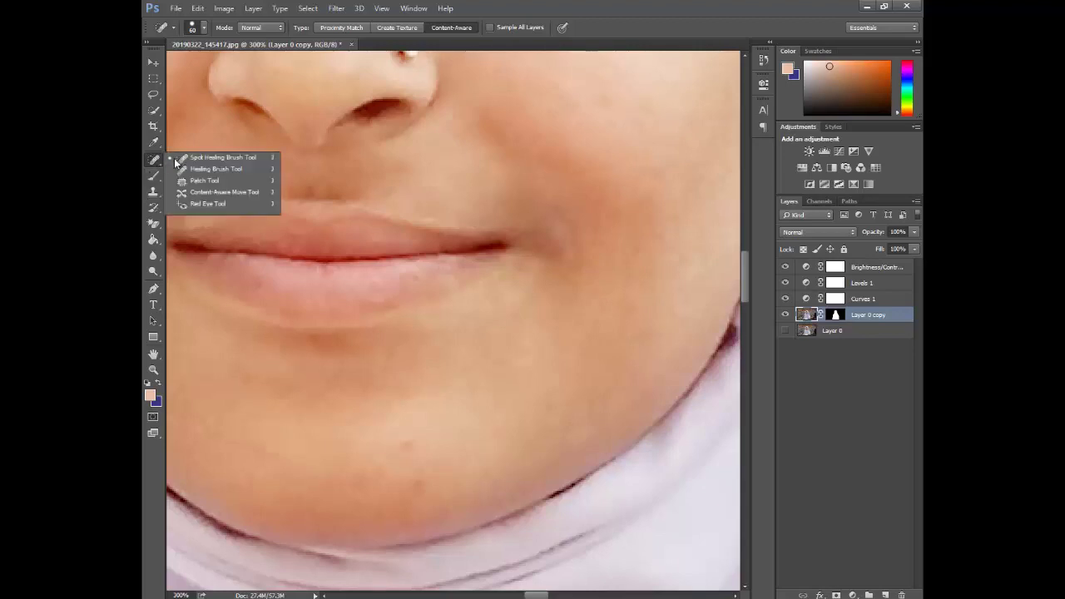
click(204, 160)
click(415, 451)
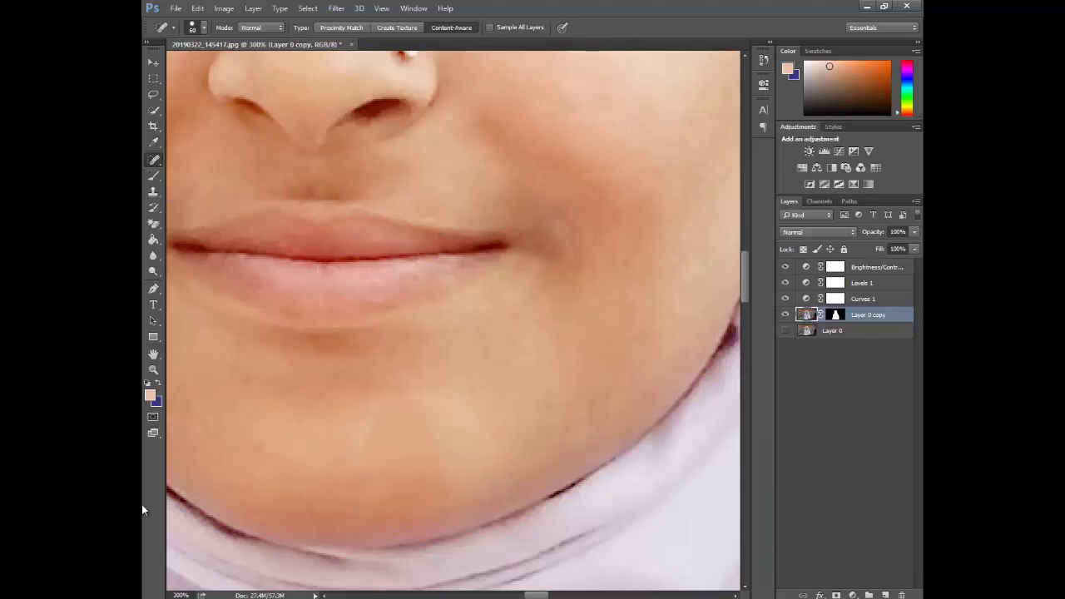
- Heal the marks on the upper cheek below the girl's eye on the image's left side
drag(561, 230, 721, 551)
mouse_move(478, 257)
mouse_down()
mouse_move(644, 449)
mouse_move(510, 509)
mouse_move(239, 517)
mouse_move(397, 226)
mouse_move(564, 184)
mouse_up()
click(405, 241)
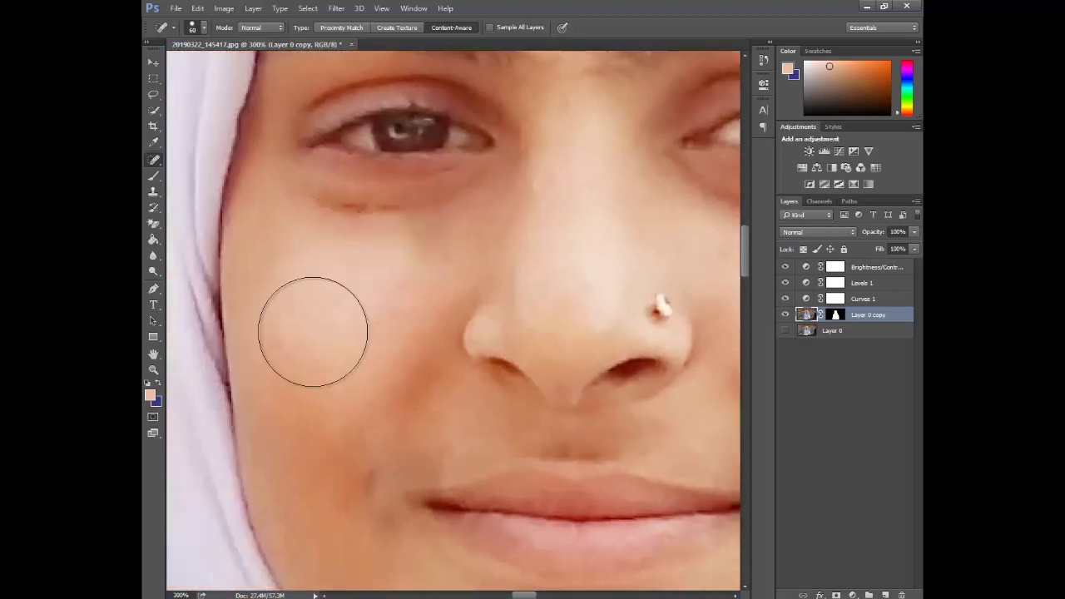
click(372, 290)
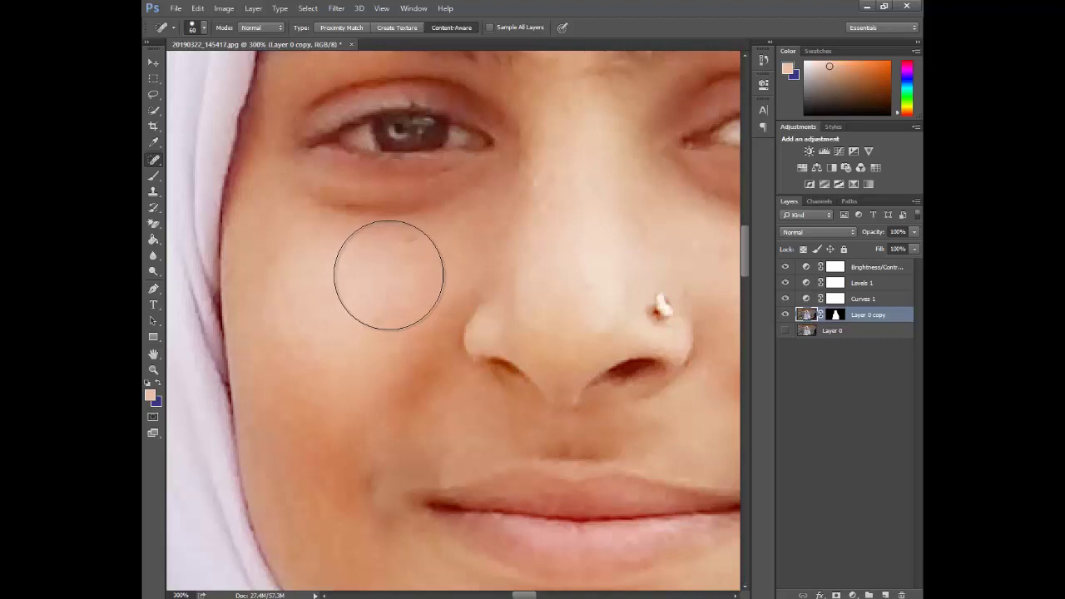
- Reduce the healing brush to 25 px and spot-heal the small marks below the eye and beside the nose
key(bracketleft)
key(bracketleft)
key(bracketleft)
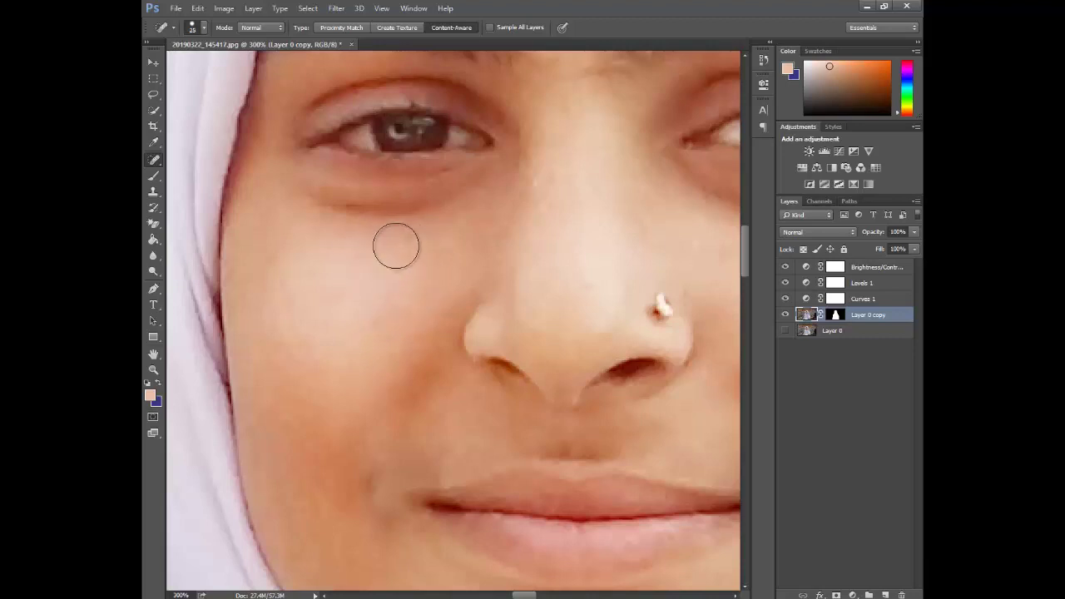
click(400, 240)
click(382, 316)
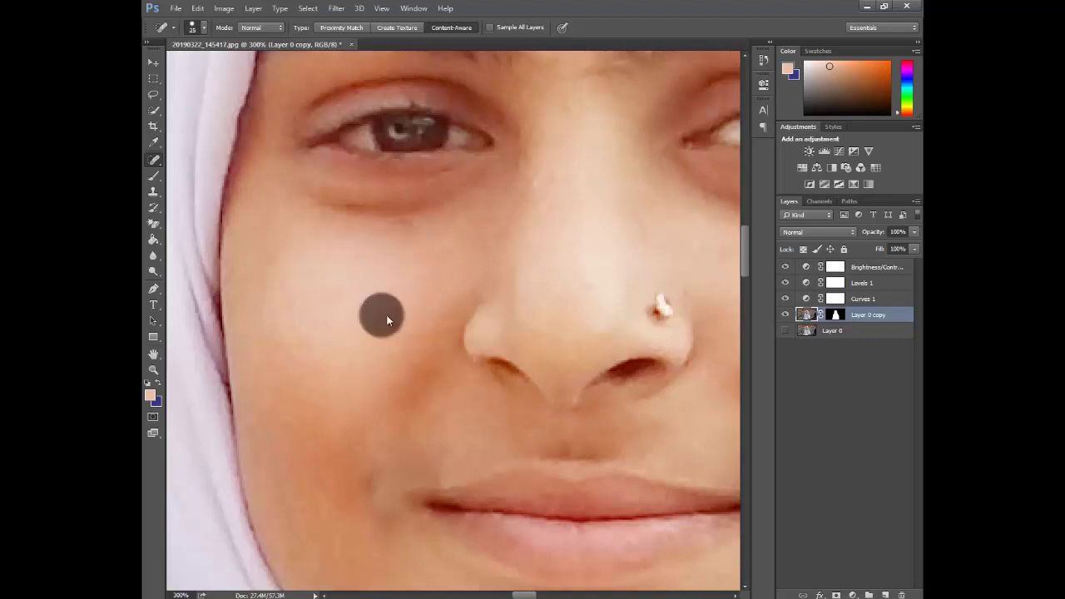
click(460, 288)
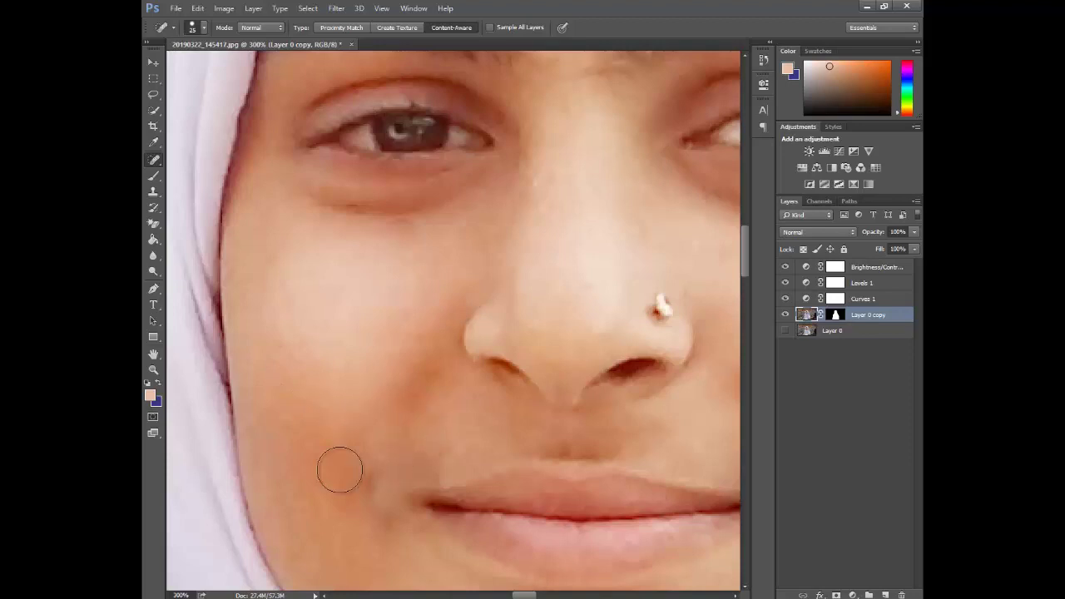
- Add a new empty layer directly above Layer 0, beneath the cutout
key(ctrl+minus)
key(ctrl+minus)
key(ctrl+minus)
key(ctrl+minus)
key(ctrl+minus)
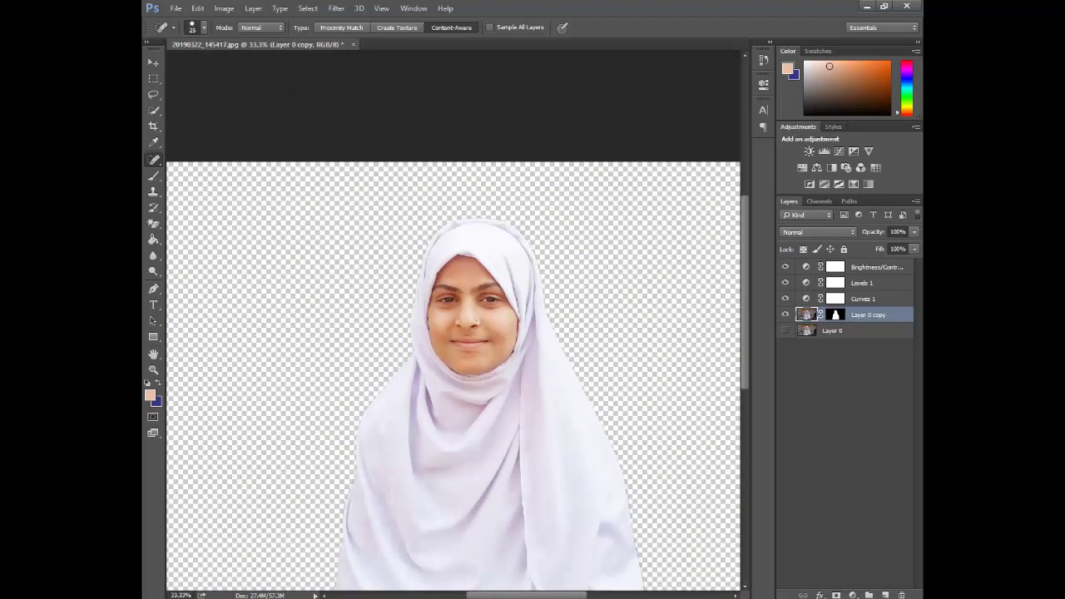
click(869, 330)
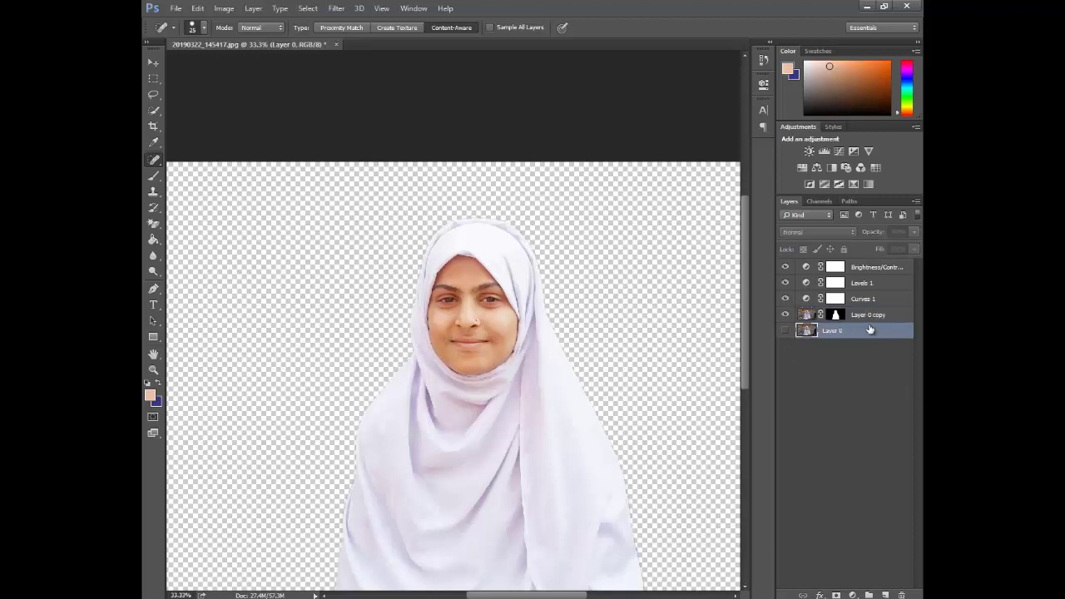
click(884, 594)
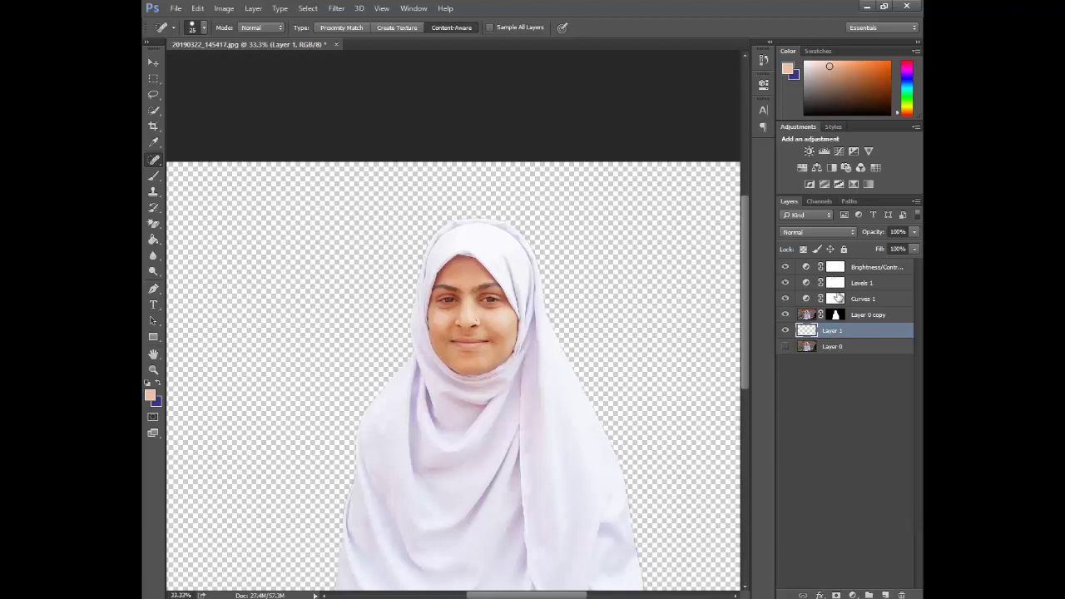
- Swap the colours, choose a deep blue foreground, and fill the new layer with it using the Paint Bucket
click(158, 383)
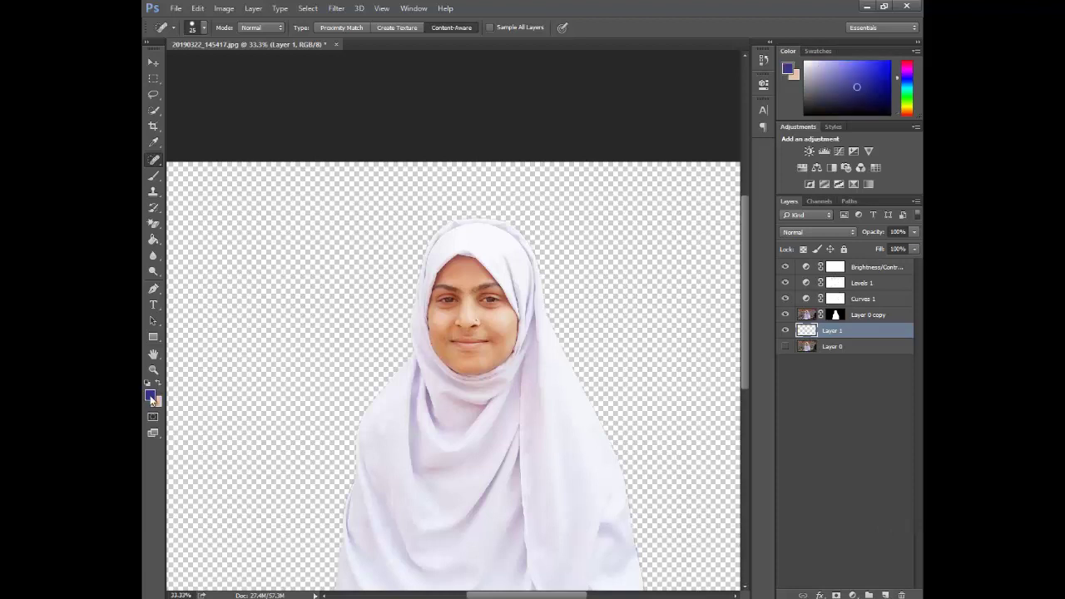
key(i)
click(150, 395)
drag(564, 368, 575, 381)
click(729, 298)
click(153, 238)
click(248, 298)
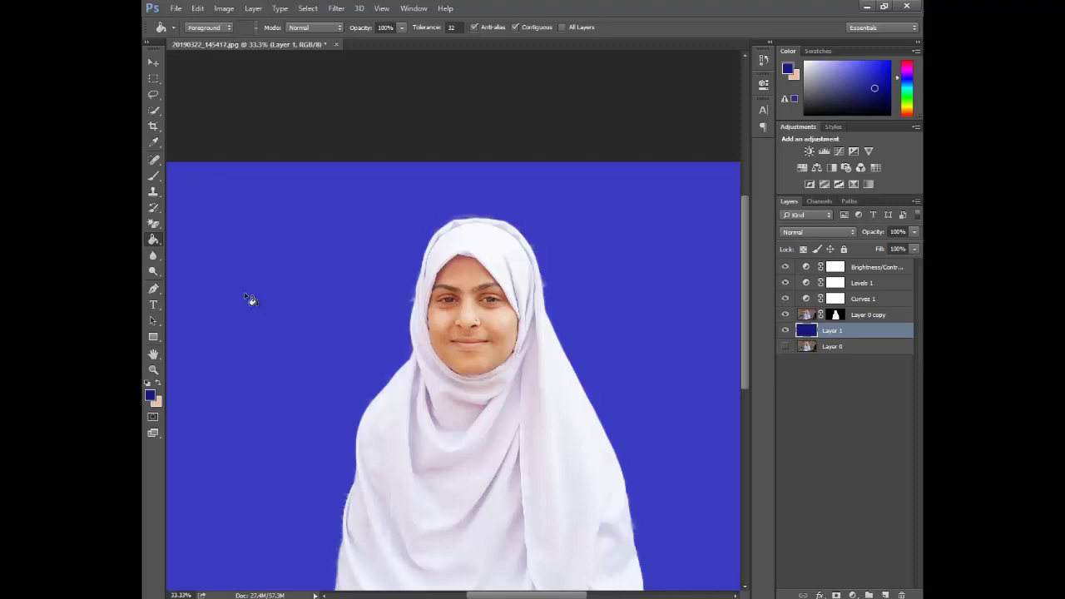
- On Layer 0 copy, outline the stray fringe at the scarf's left edge with the Pen tool, delete it as a selection and deselect
click(807, 315)
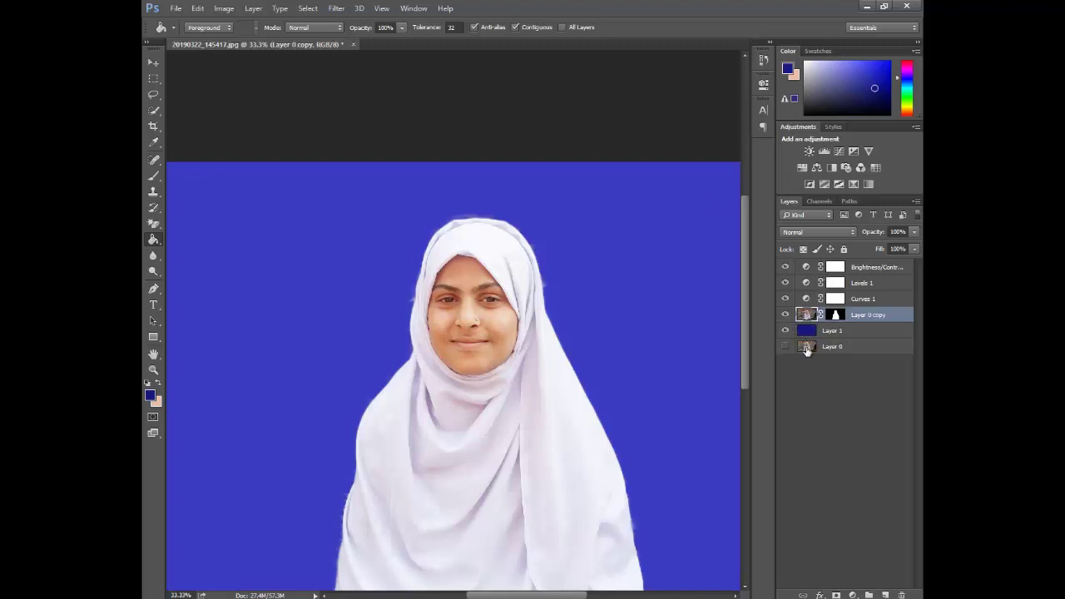
key(ctrl+plus)
key(ctrl+plus)
key(ctrl+plus)
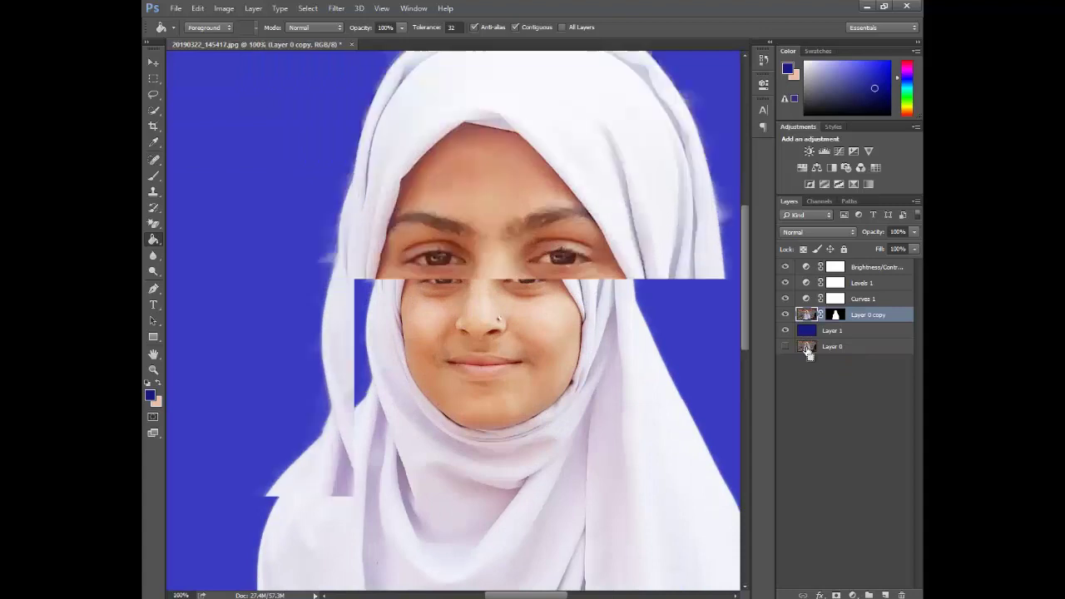
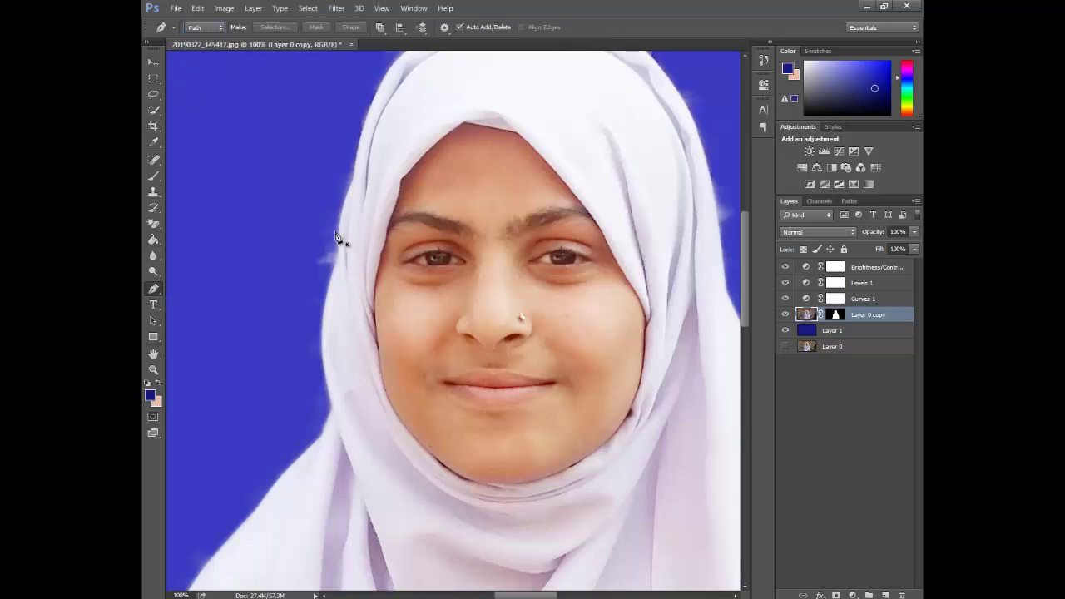
drag(333, 254, 326, 293)
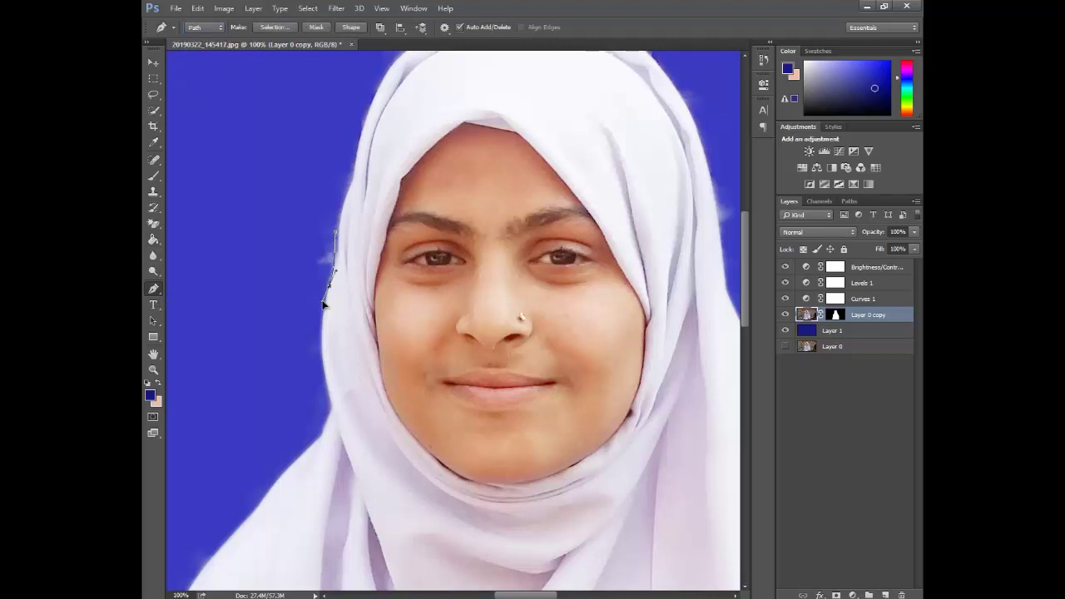
click(289, 272)
drag(295, 202, 321, 202)
click(335, 233)
key(ctrl+Return)
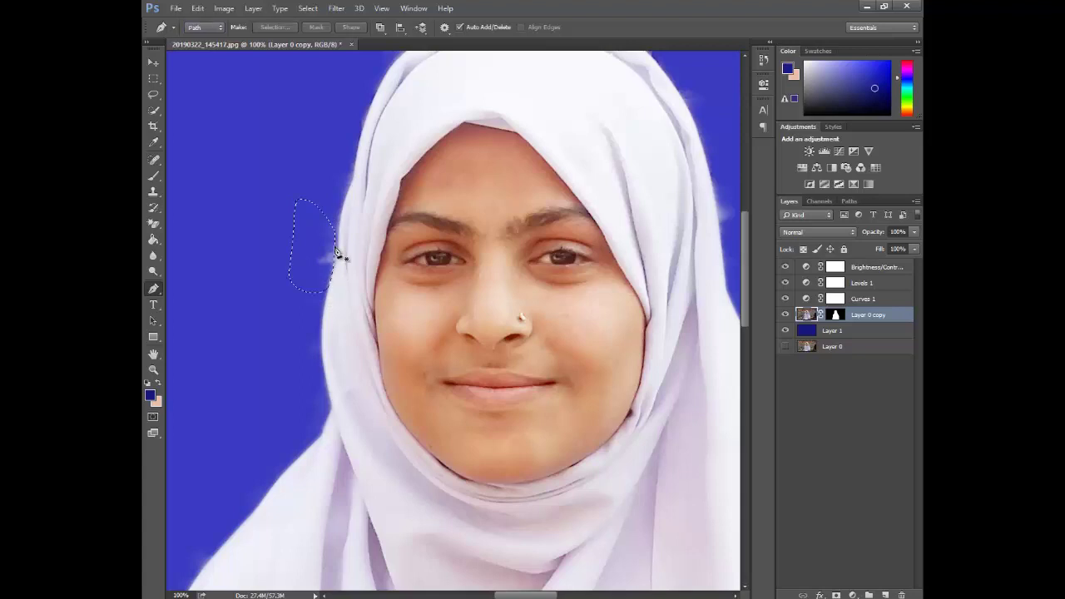
key(Delete)
key(ctrl+d)
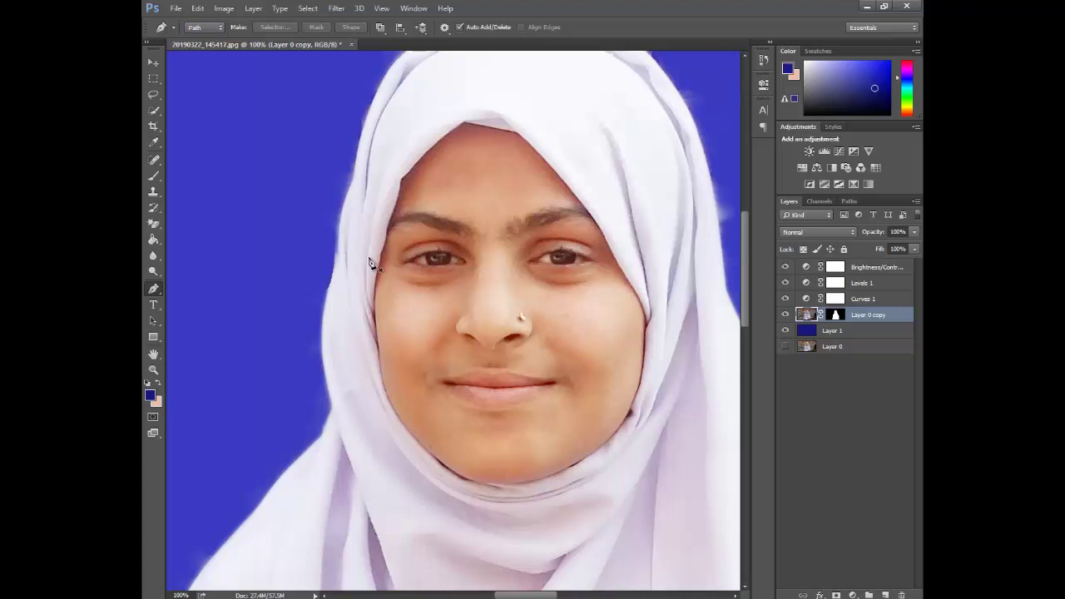
- Outline the stray fringe along the scarf's right edge with the Pen tool, turn the path into a selection, delete the fringe and deselect
drag(637, 287, 347, 425)
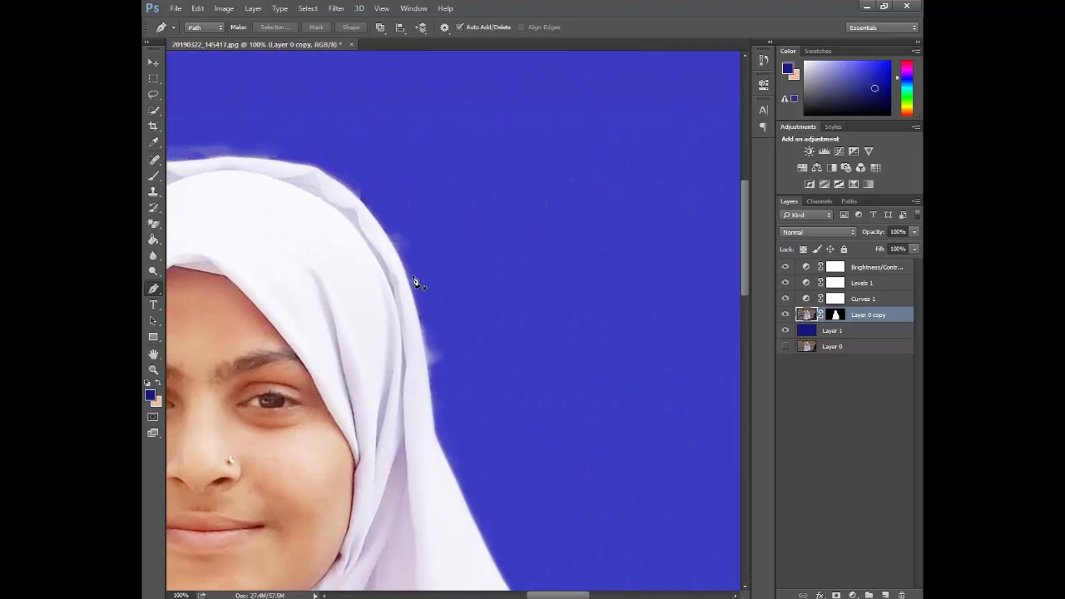
click(419, 311)
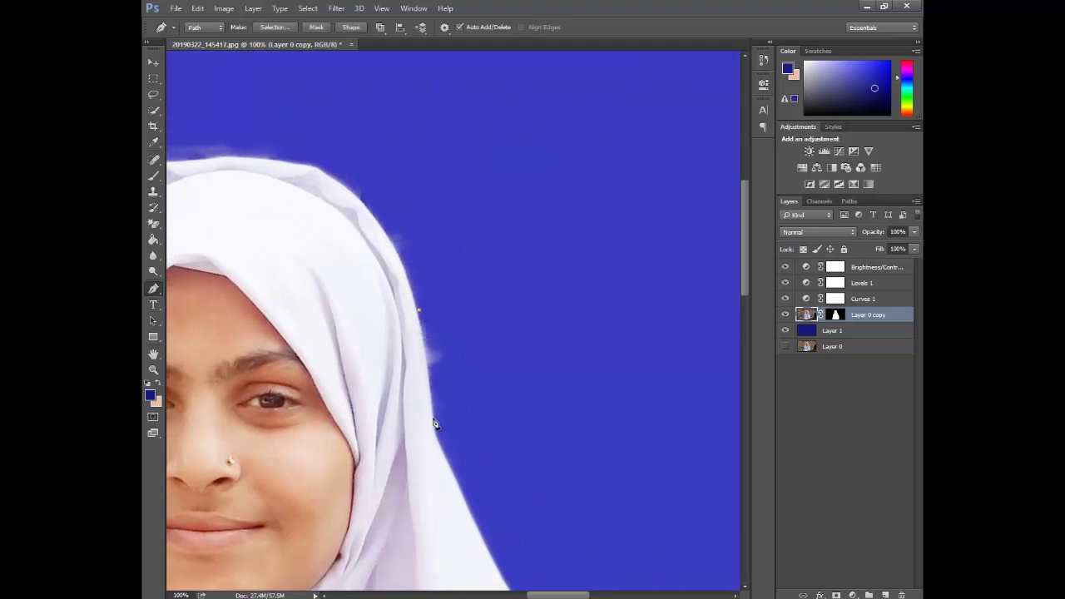
drag(433, 421, 439, 438)
click(485, 390)
click(542, 268)
drag(450, 184, 424, 188)
drag(407, 190, 407, 218)
click(420, 313)
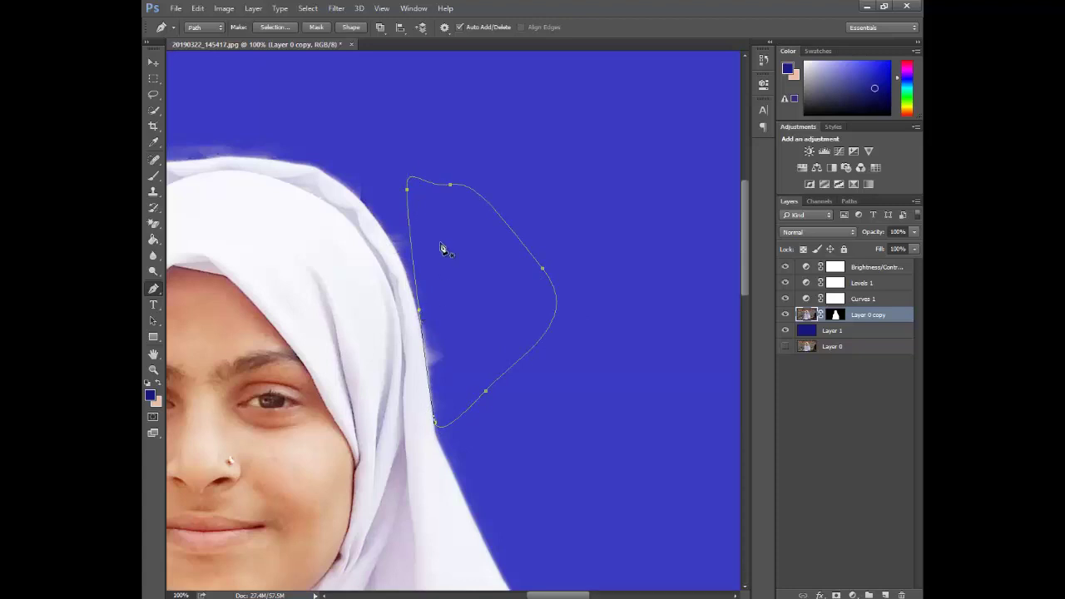
right_click(442, 246)
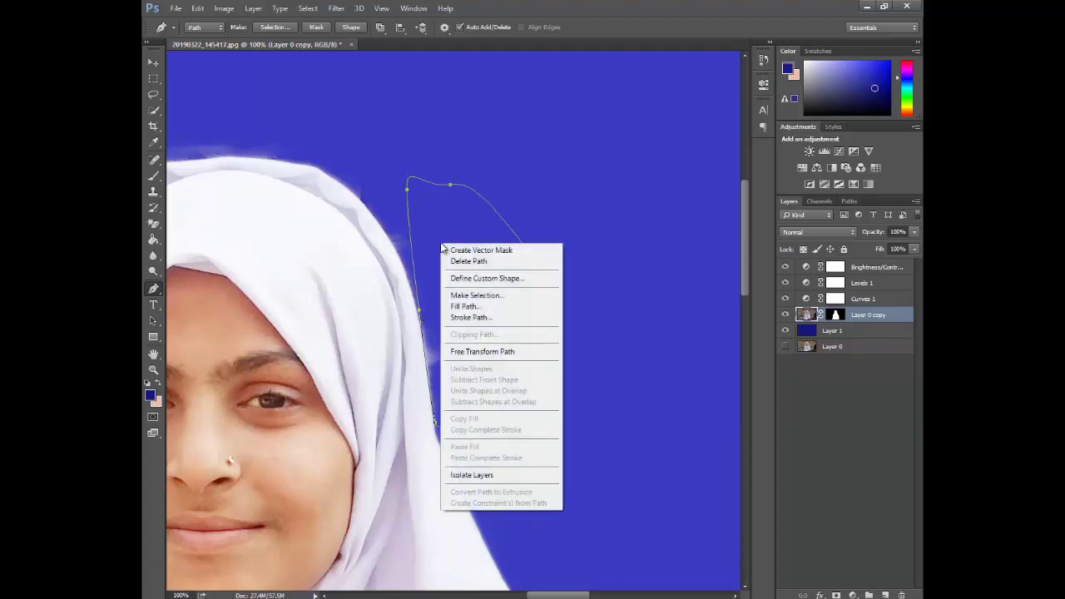
click(477, 296)
click(596, 178)
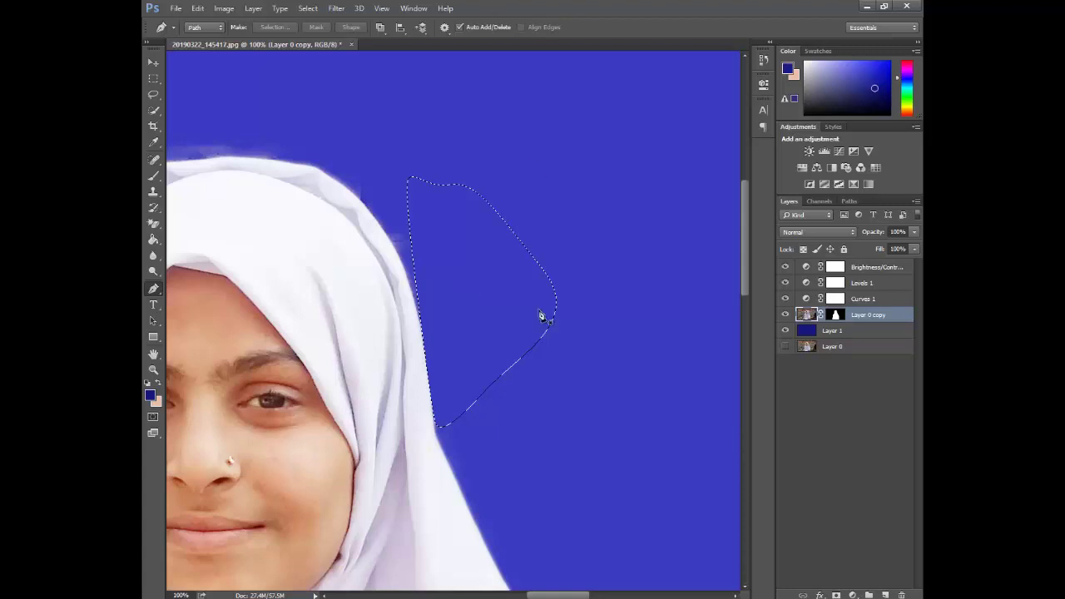
key(ctrl+d)
- Set a crop of the whole picture to 1.5 in wide by 2 in high at 300 px/in
key(ctrl+0)
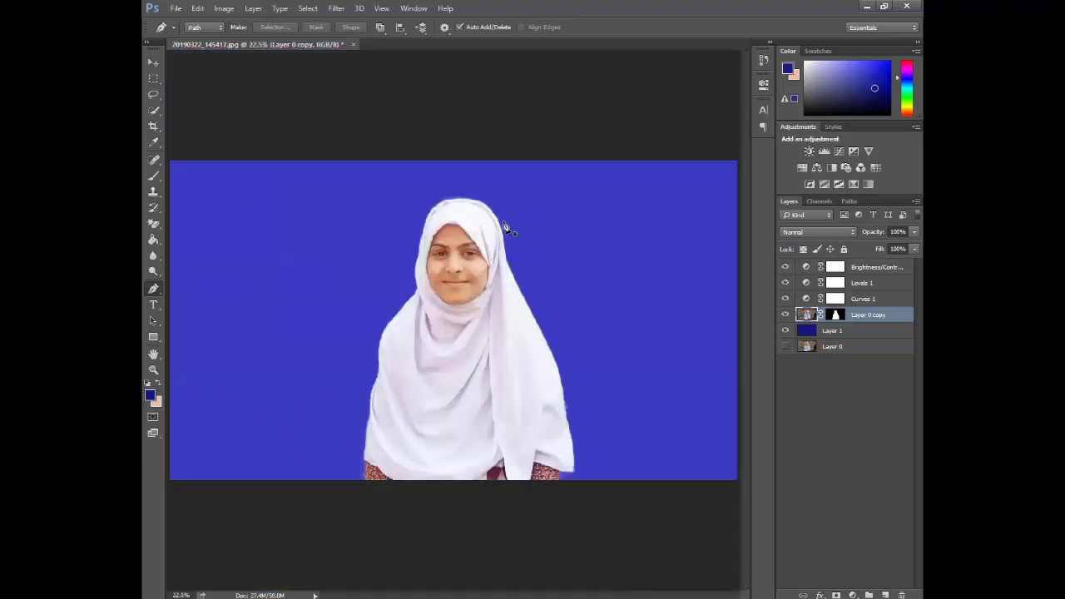
key(c)
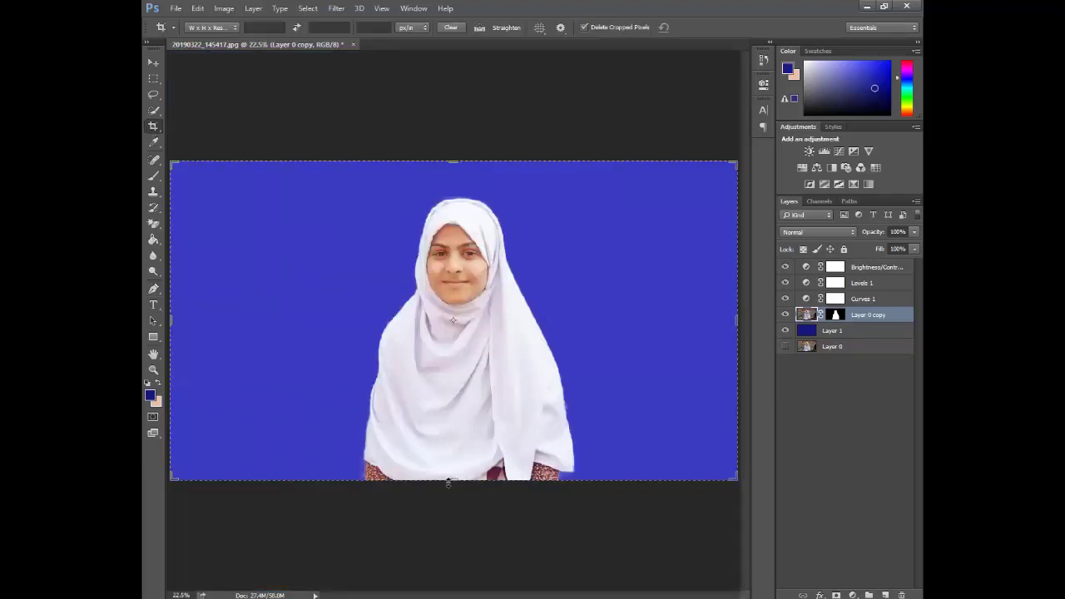
drag(451, 481, 449, 455)
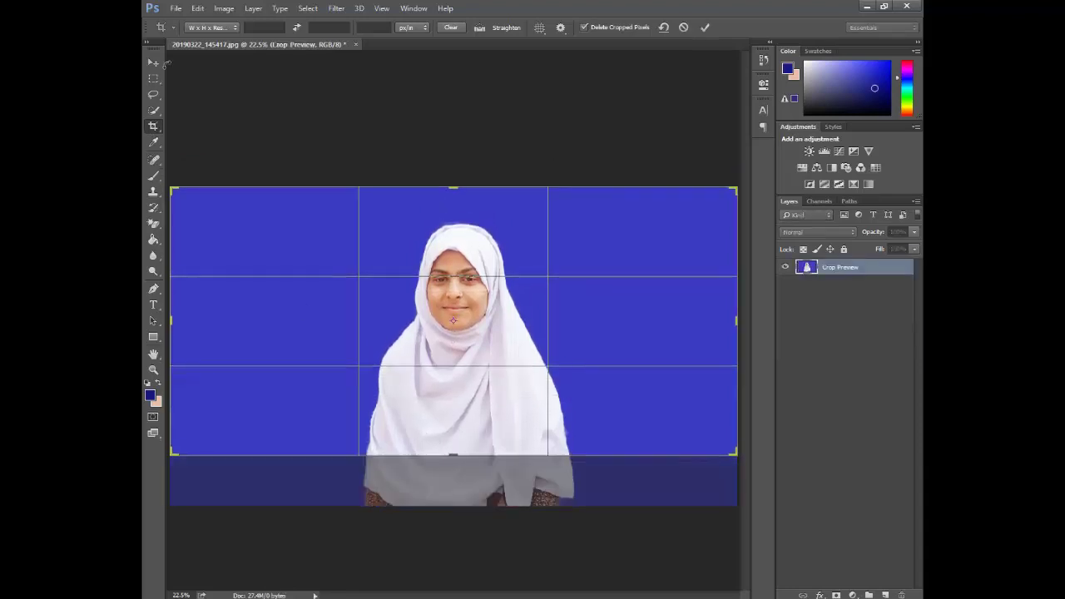
click(262, 27)
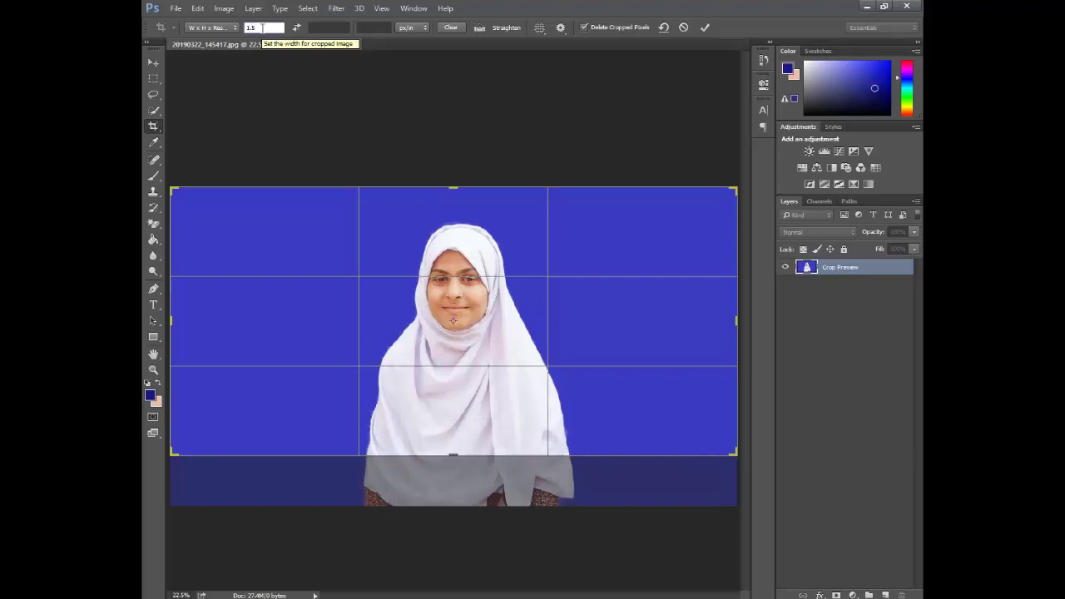
click(324, 27)
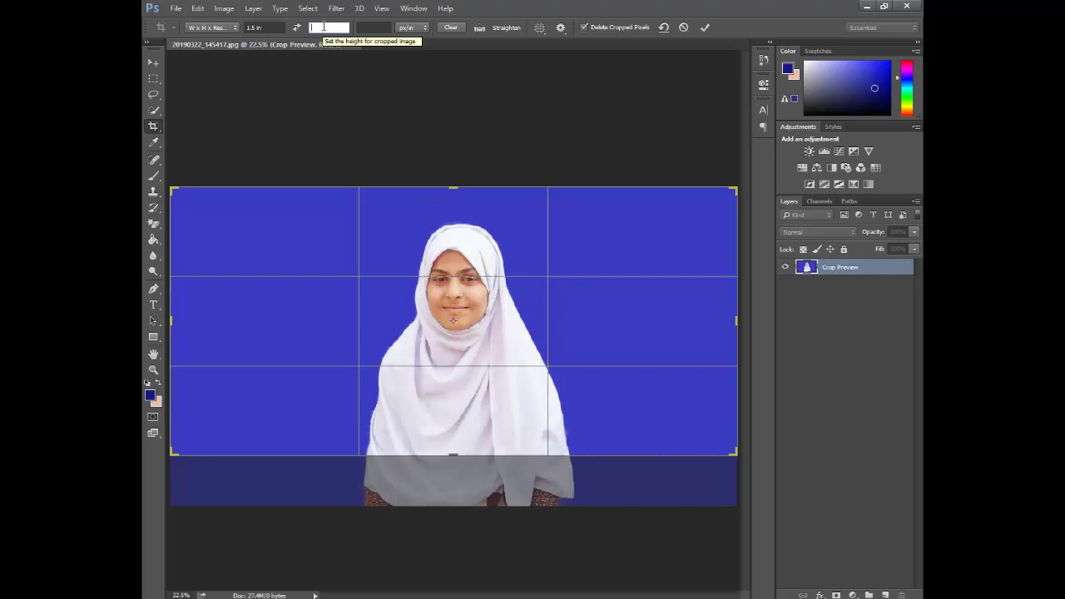
text(2)
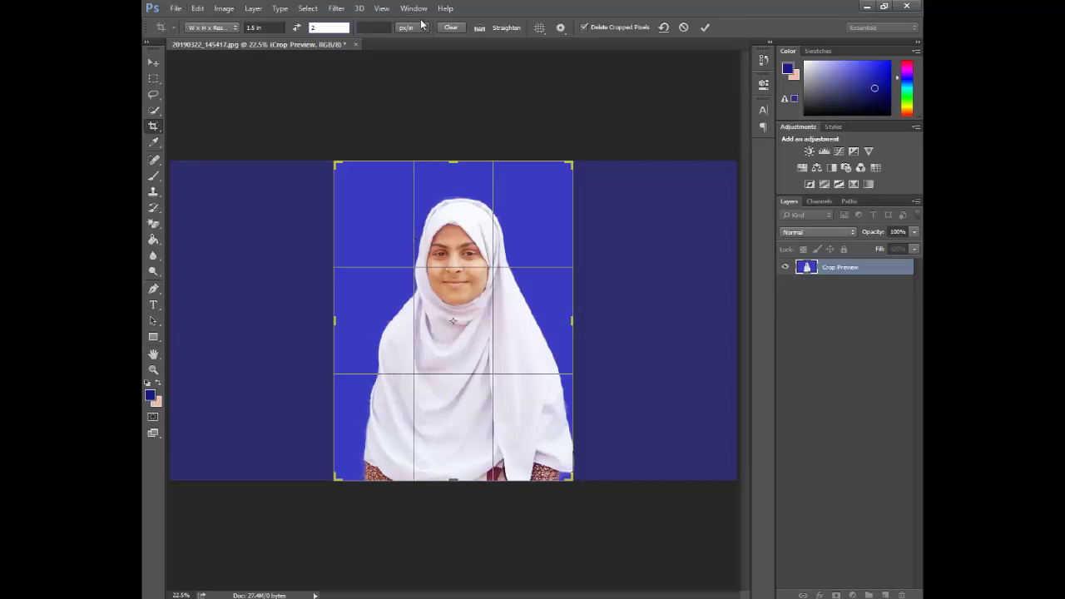
click(380, 26)
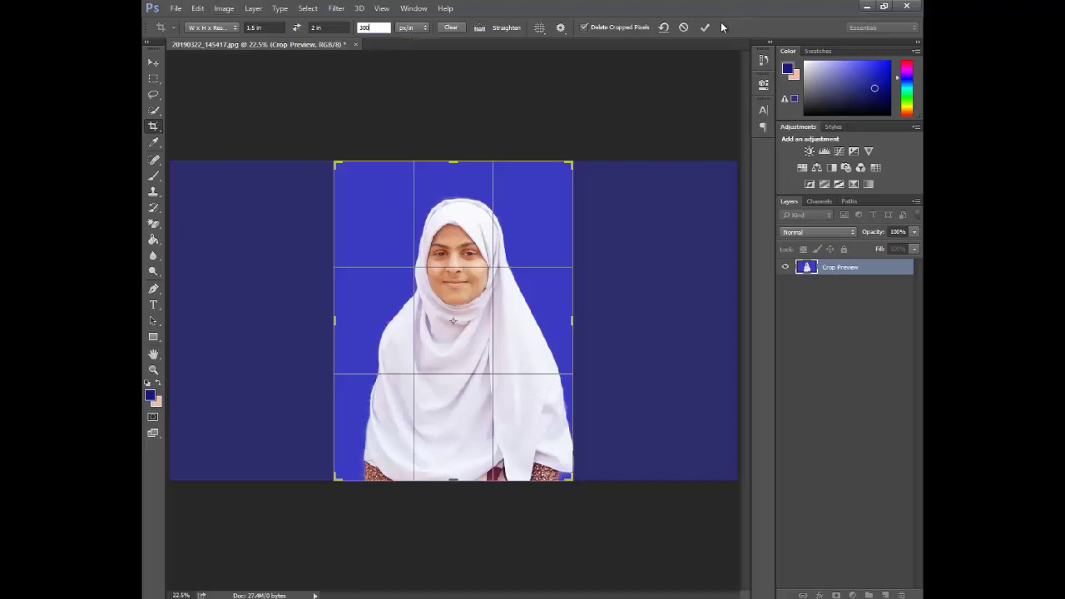
- Shift the picture slightly inside the crop frame to centre the girl and apply the crop
click(444, 393)
mouse_move(474, 333)
mouse_down()
mouse_move(465, 333)
mouse_move(480, 336)
mouse_move(474, 329)
mouse_up()
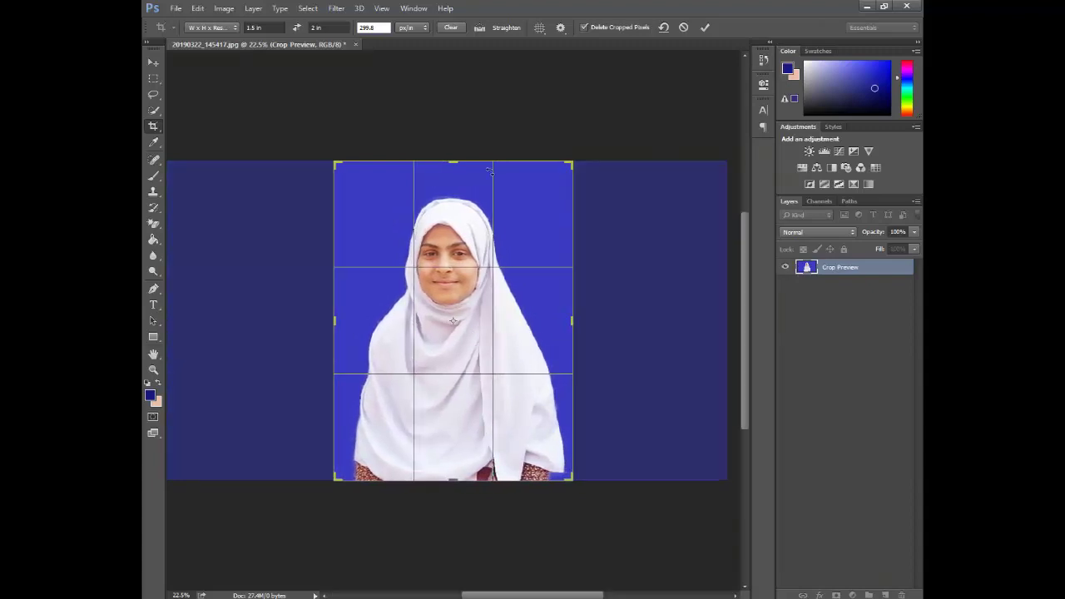
click(706, 27)
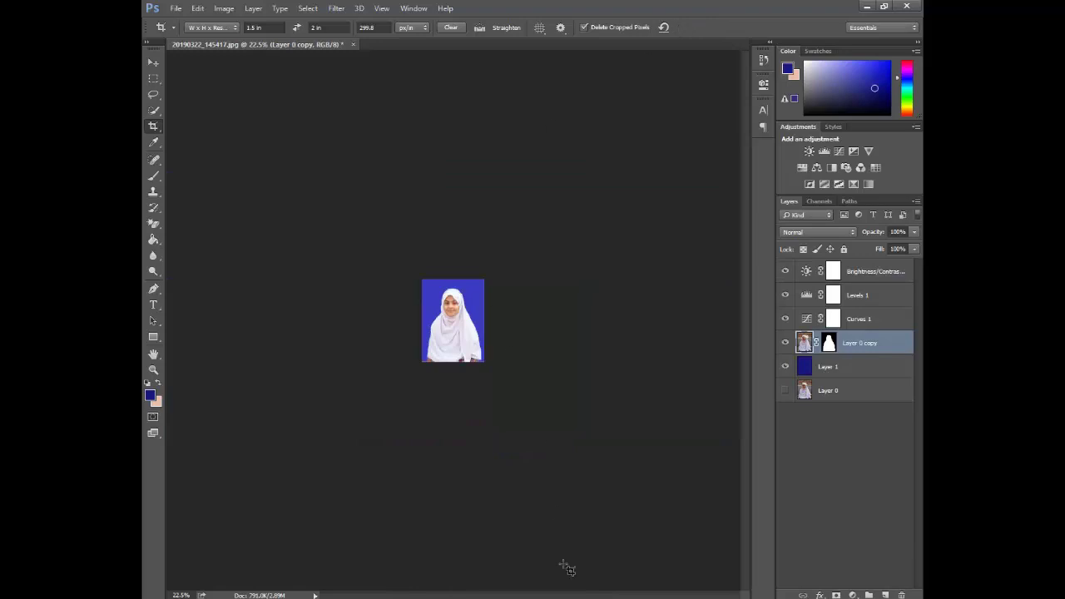
- Crop the portrait tighter at the 1.5 × 2 in ratio, cutting away the lower part so only head and shoulders remain
key(ctrl+plus)
key(ctrl+plus)
key(ctrl+plus)
key(ctrl+plus)
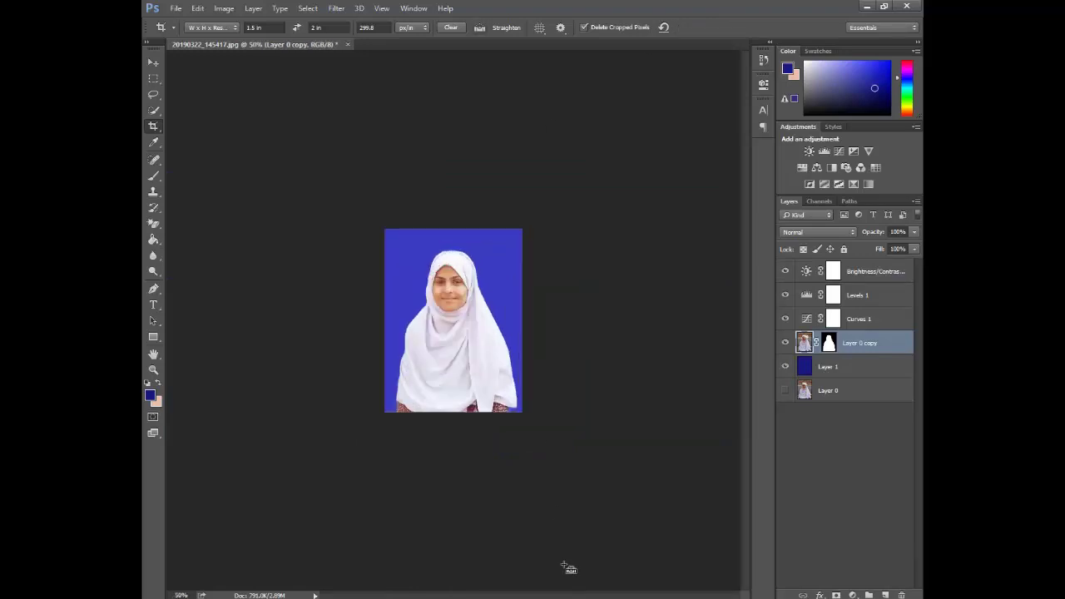
click(465, 386)
drag(453, 441, 454, 415)
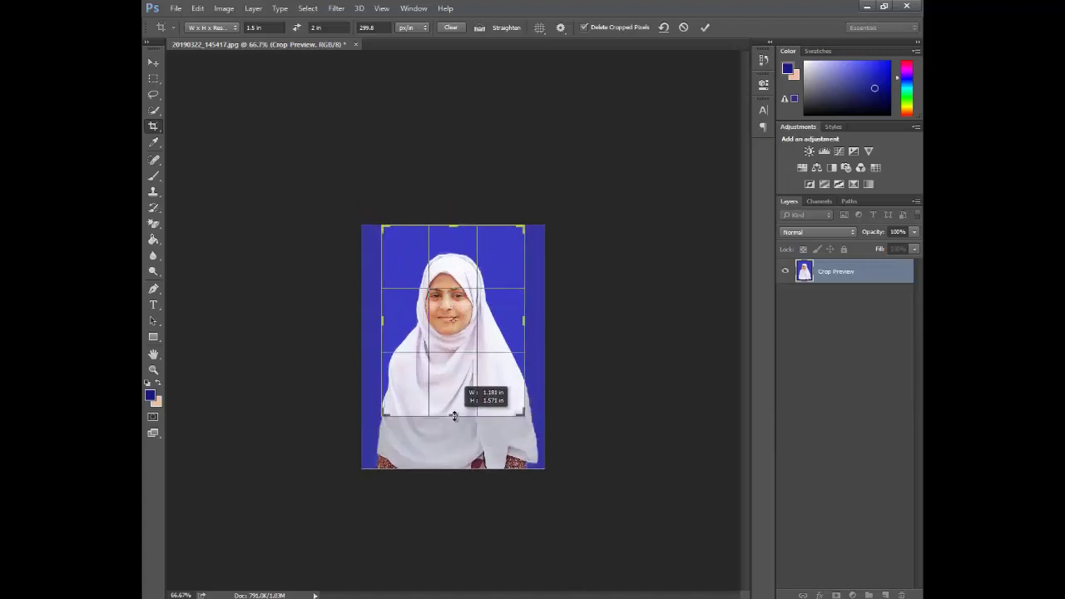
click(704, 28)
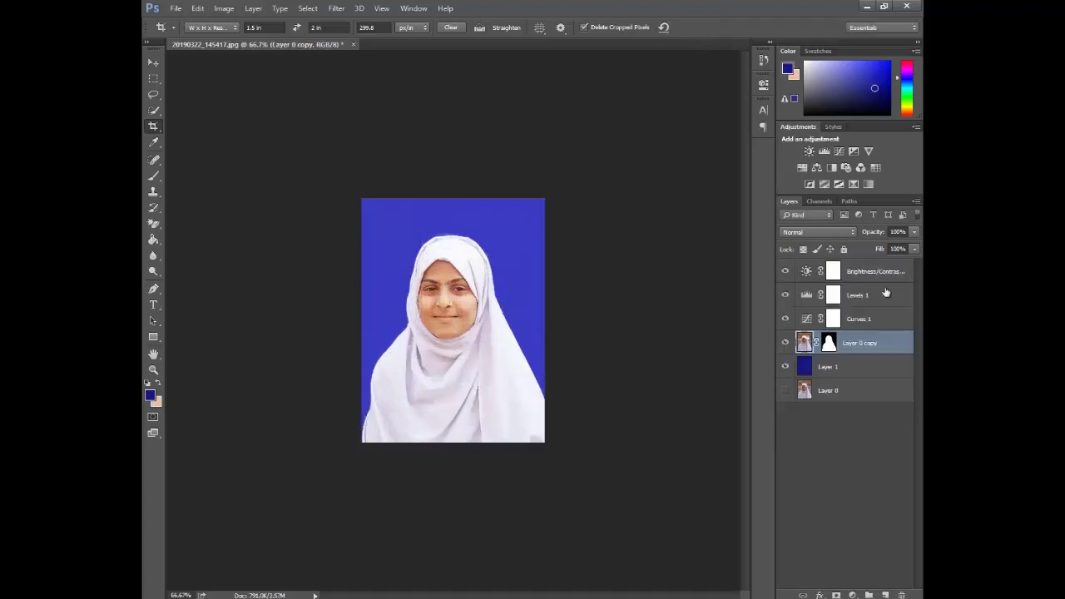
- Merge all layers from Layer 1 up to the Brightness/Contrast adjustment into one, leaving out the hidden Layer 0
click(858, 368)
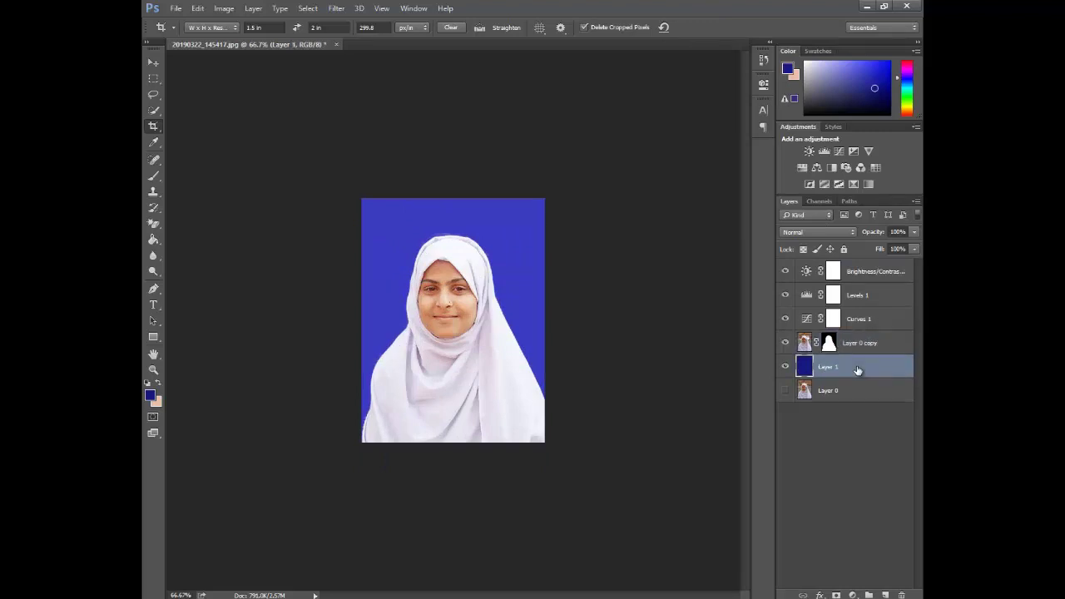
shift+click(873, 273)
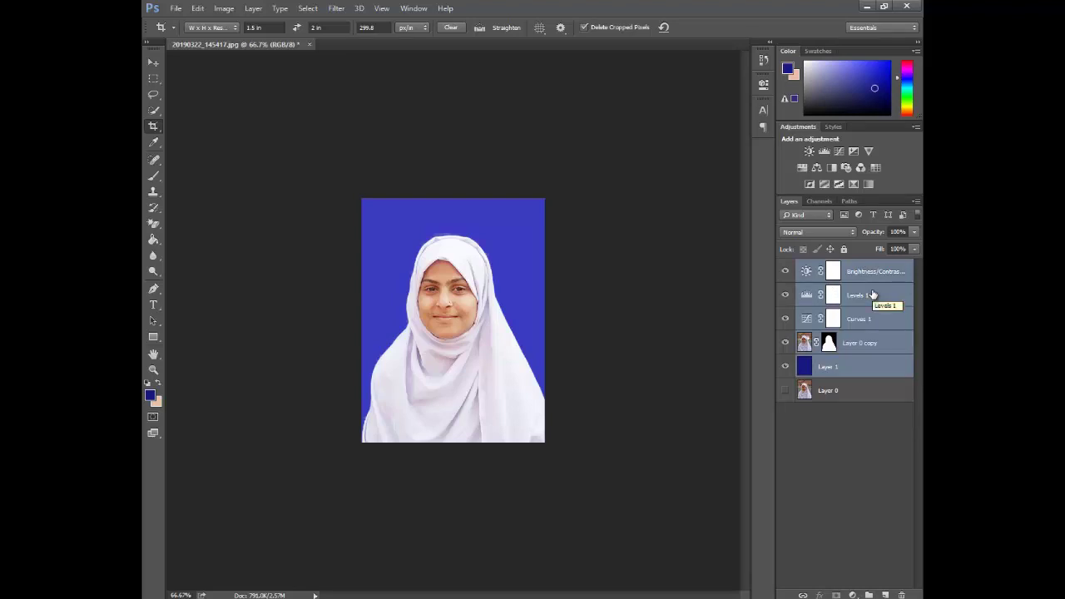
right_click(872, 295)
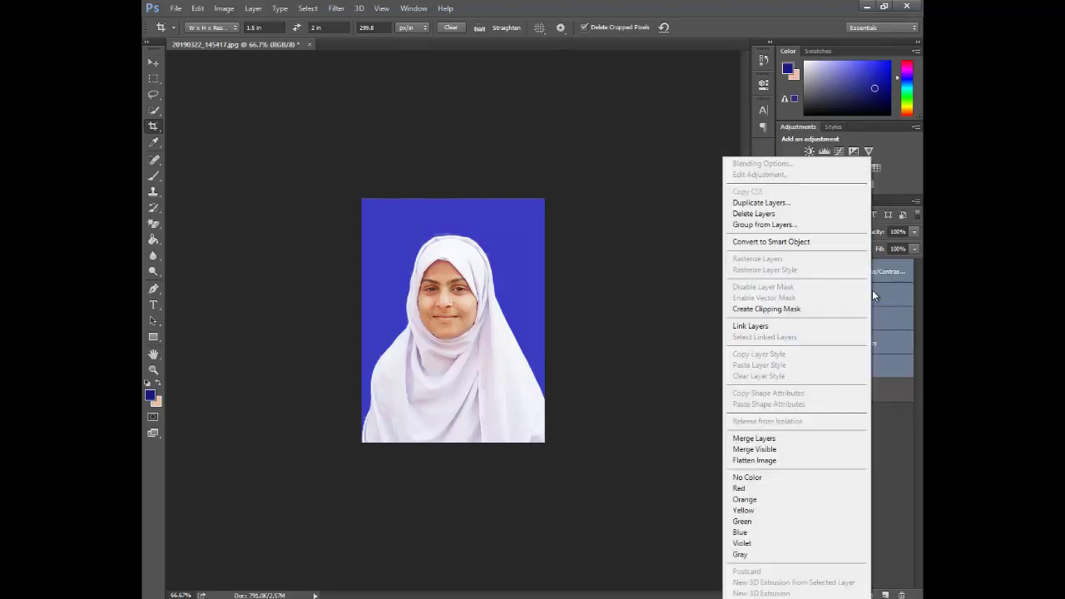
click(754, 439)
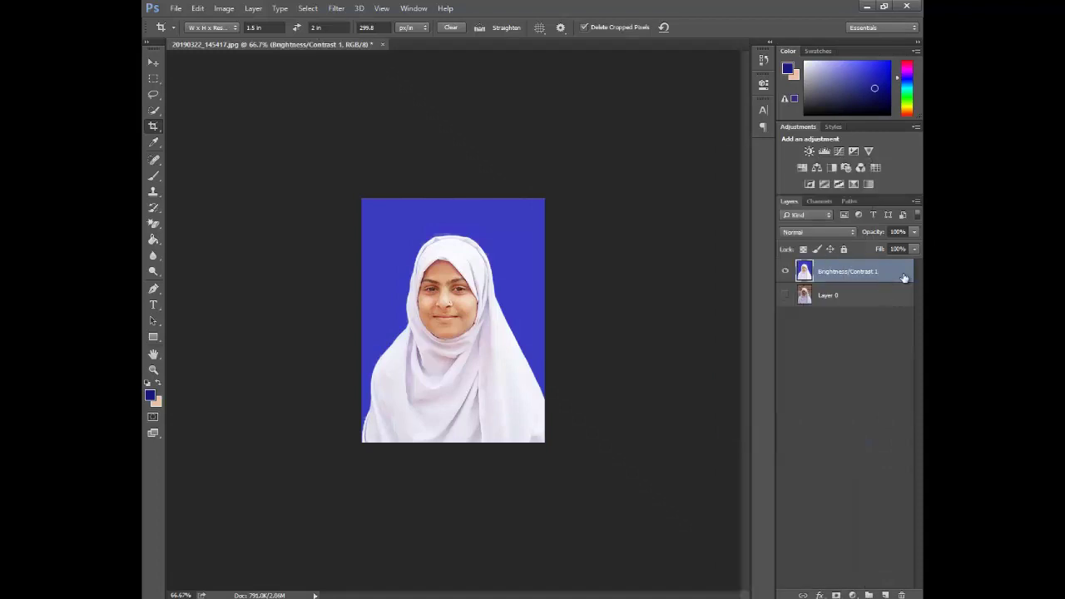
- Add a 1 px black Stroke positioned Inside to the merged portrait layer
double_click(903, 275)
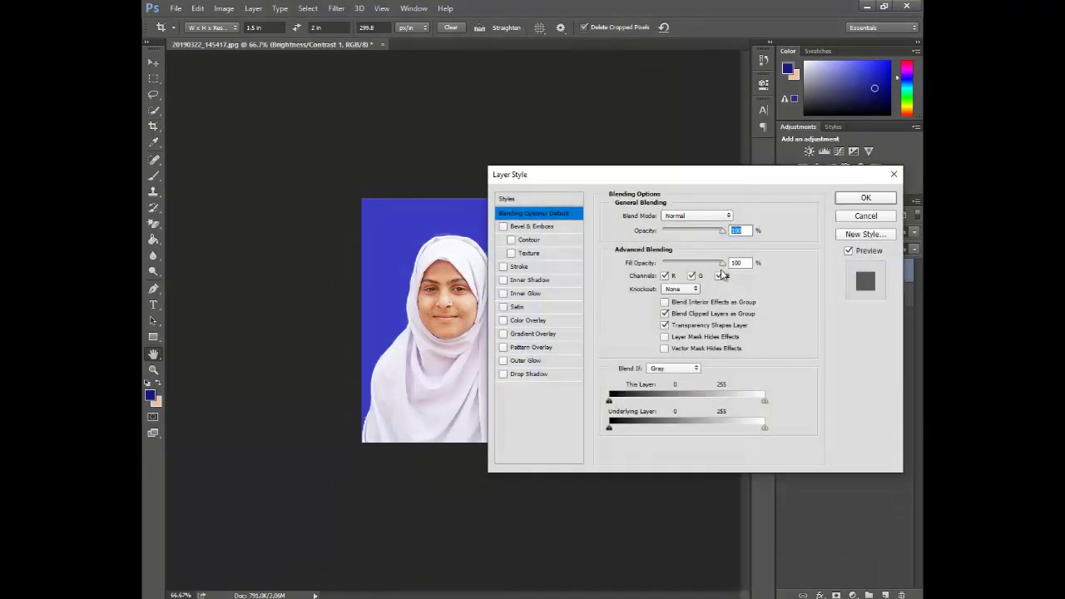
click(515, 267)
click(674, 231)
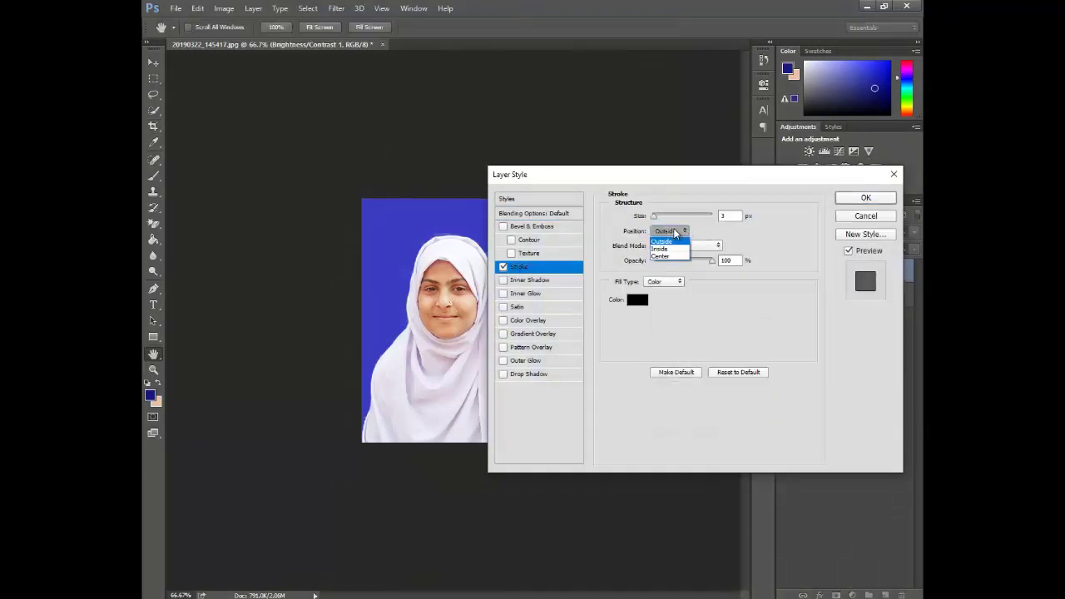
click(670, 249)
double_click(721, 215)
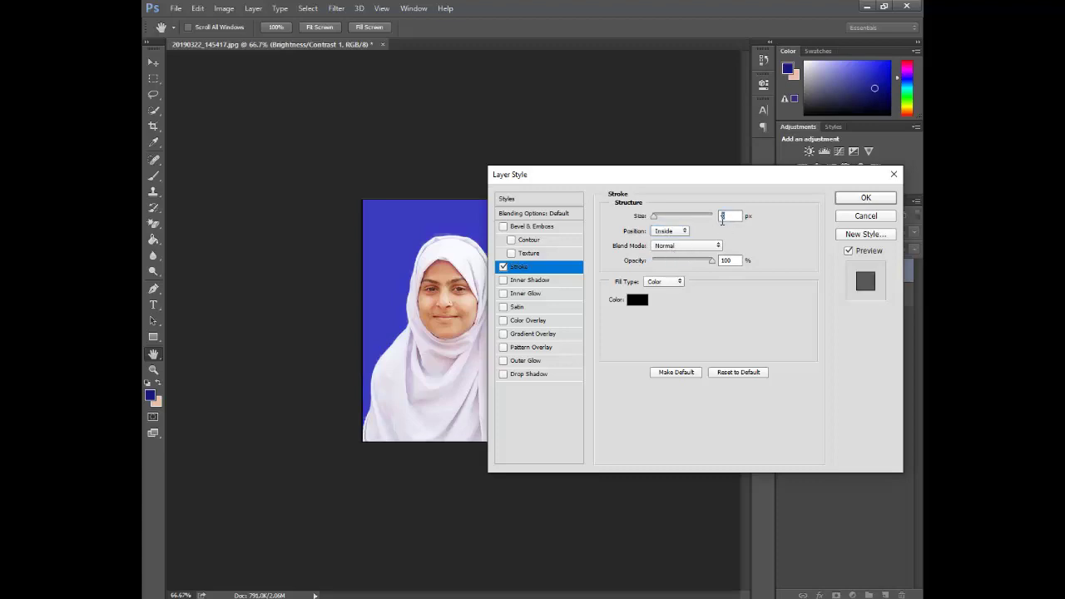
text(1)
click(865, 197)
key(c)
click(152, 64)
key(ctrl+t)
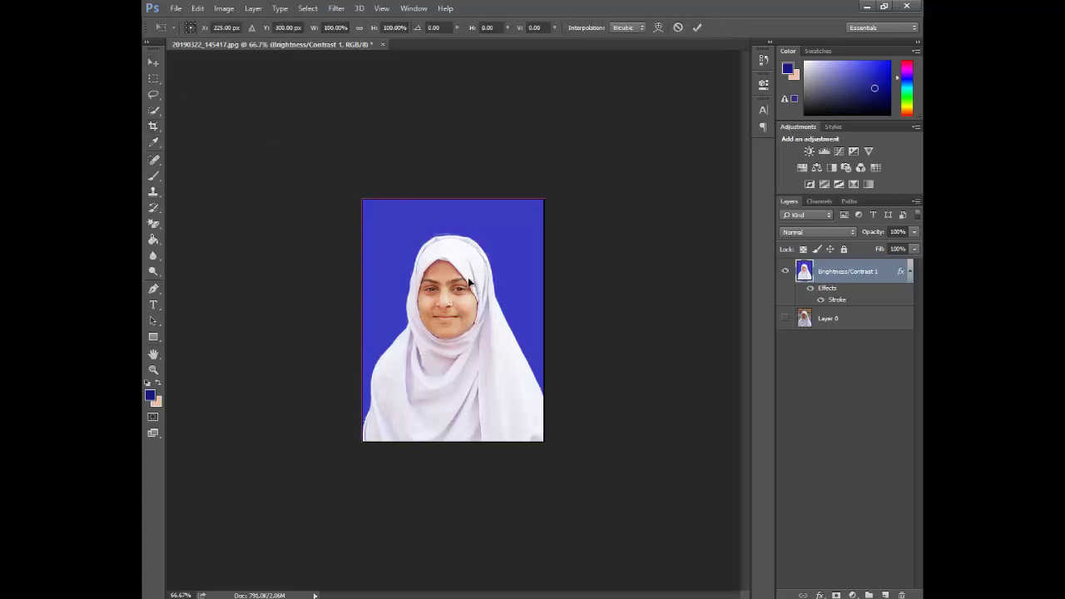
click(697, 27)
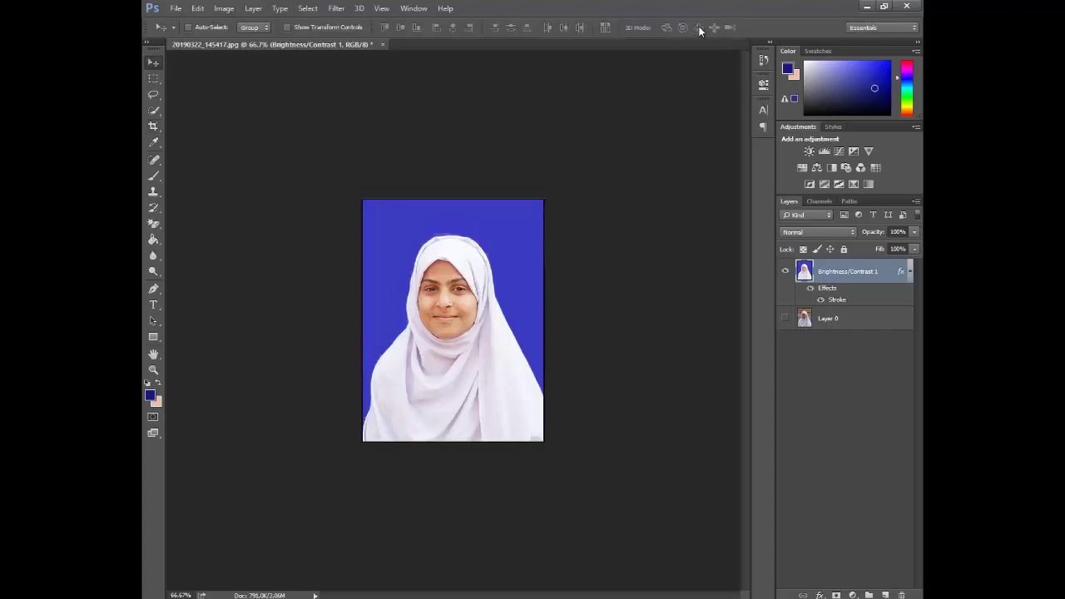
- Enlarge the canvas relative to its present size by 0.12 inches in both width and height
click(219, 10)
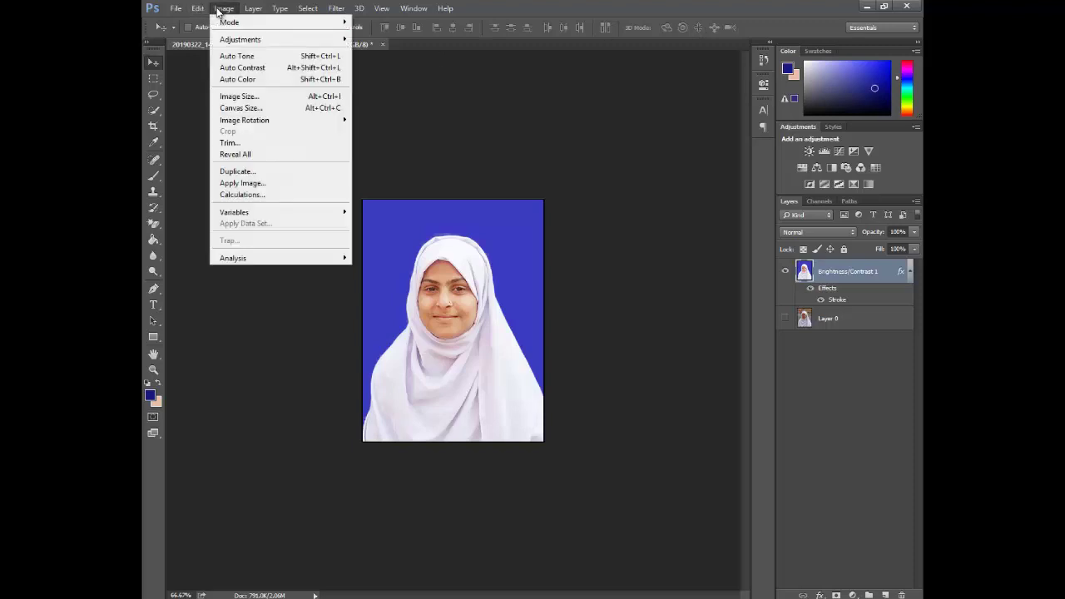
click(240, 108)
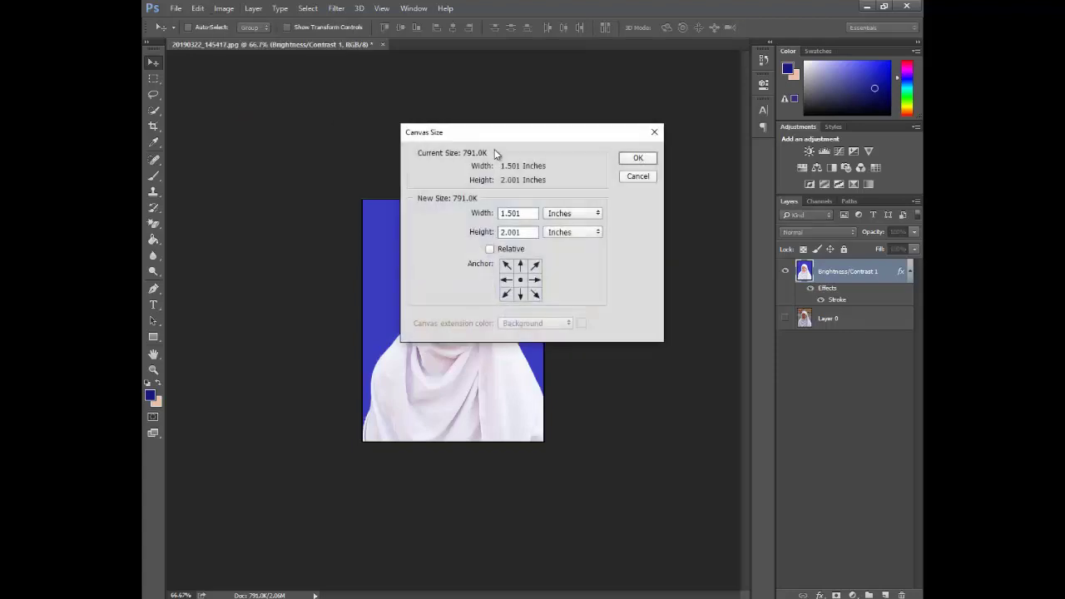
drag(489, 135, 677, 184)
click(676, 297)
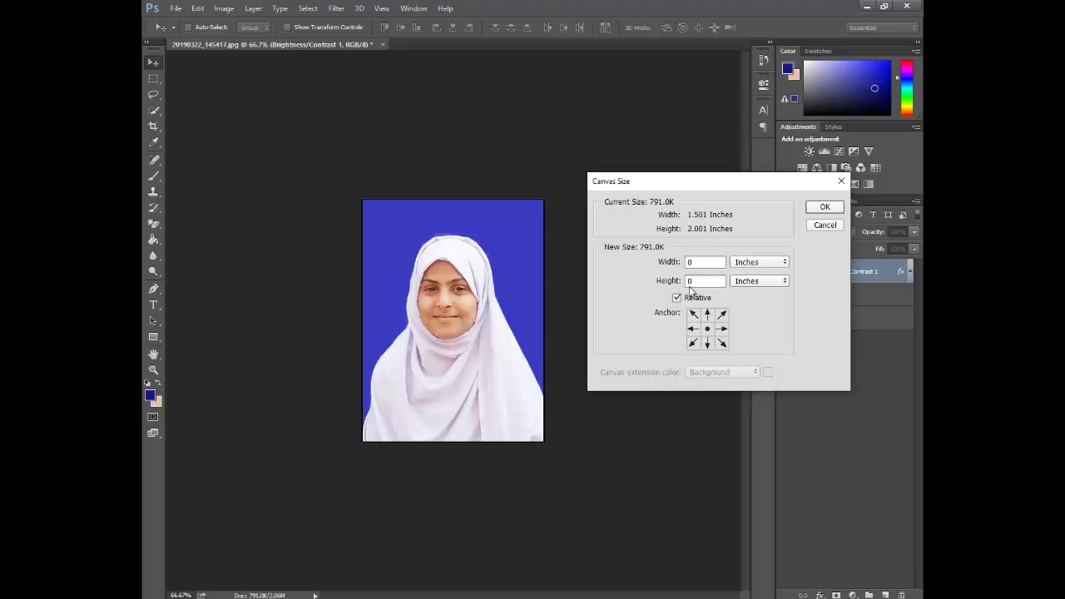
click(705, 261)
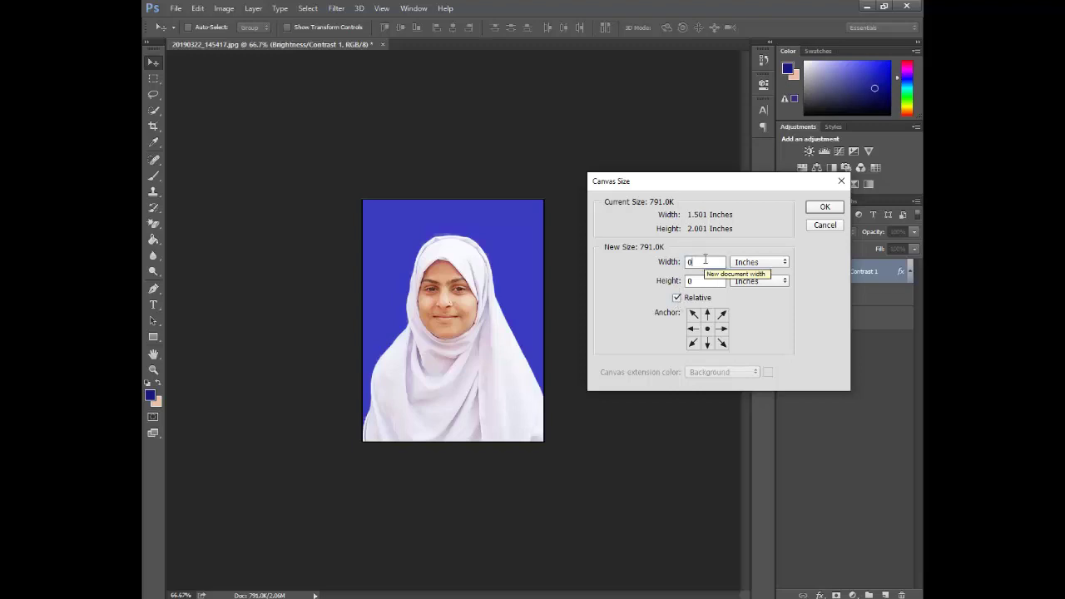
text(.12)
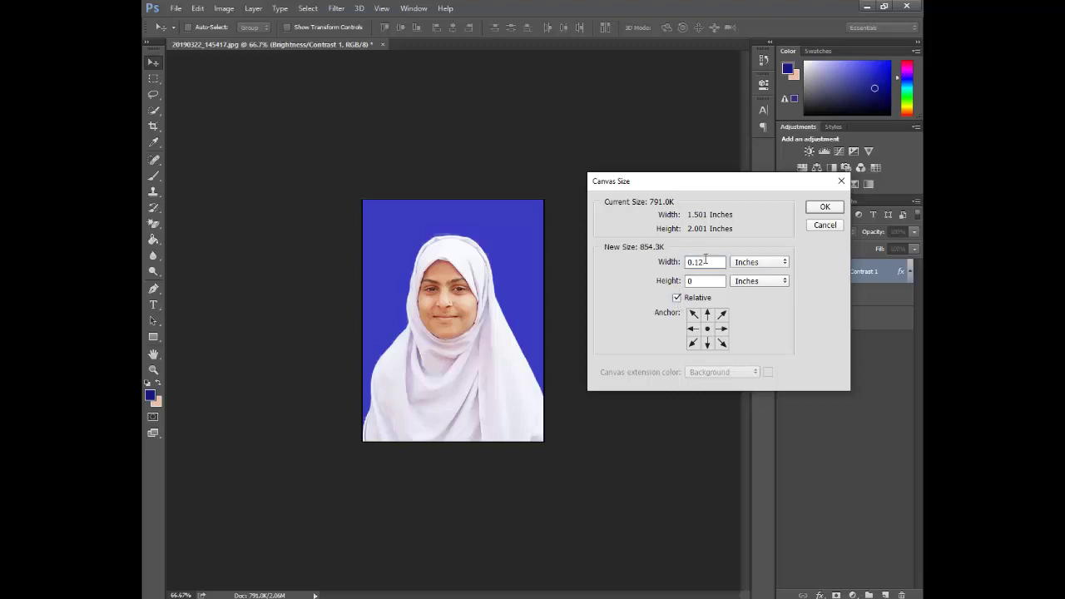
key(BackSpace)
key(BackSpace)
text(.12)
click(707, 282)
text(.12)
click(823, 207)
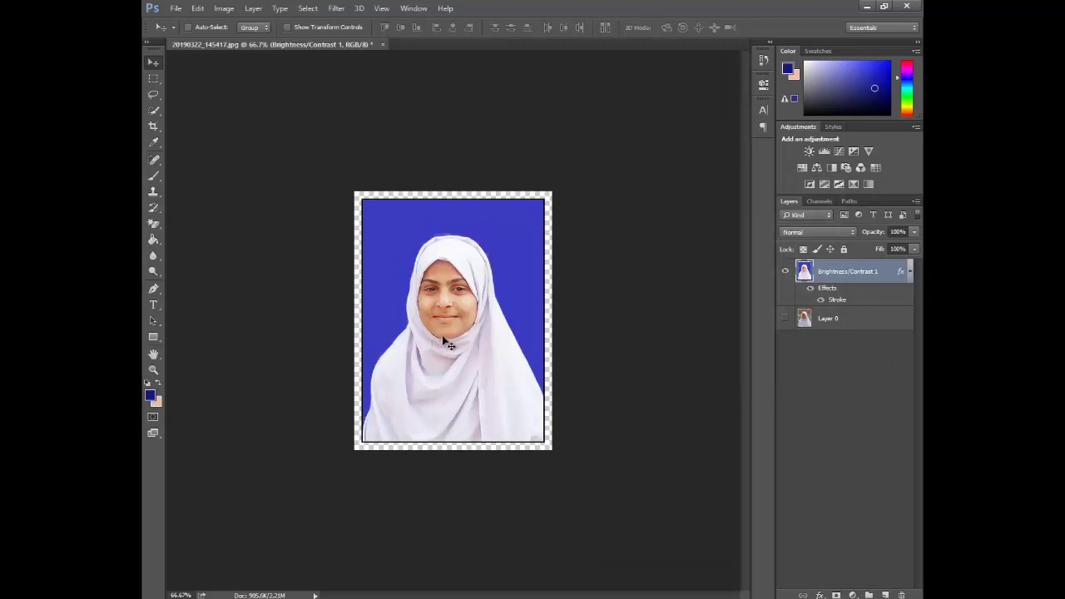
- Create a new A4 document, 210 × 297 mm at 300 pixels/inch, in RGB Color with a white background
click(175, 9)
click(182, 27)
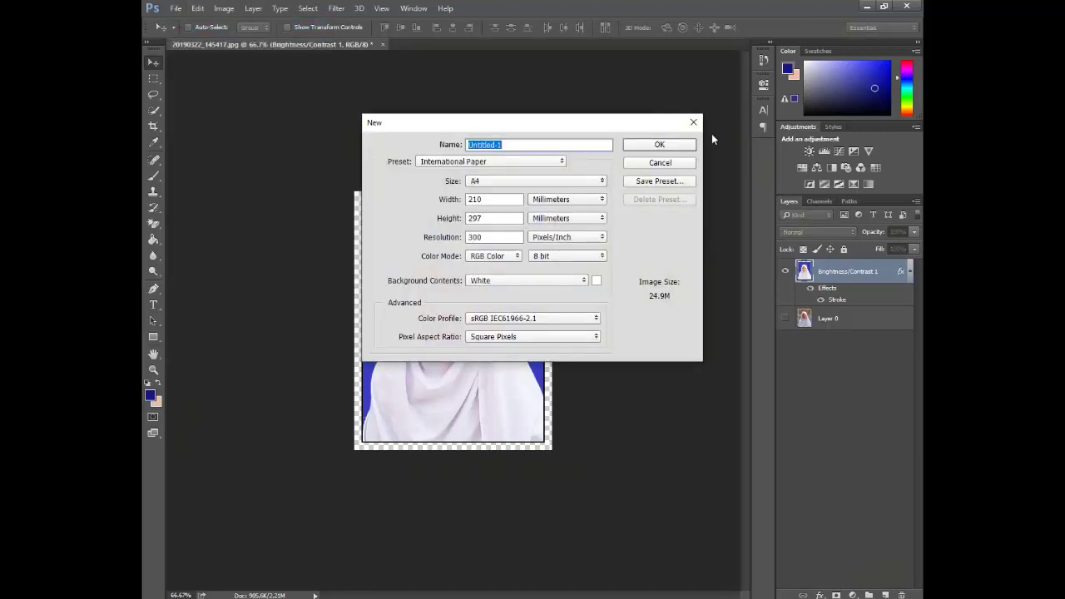
click(659, 145)
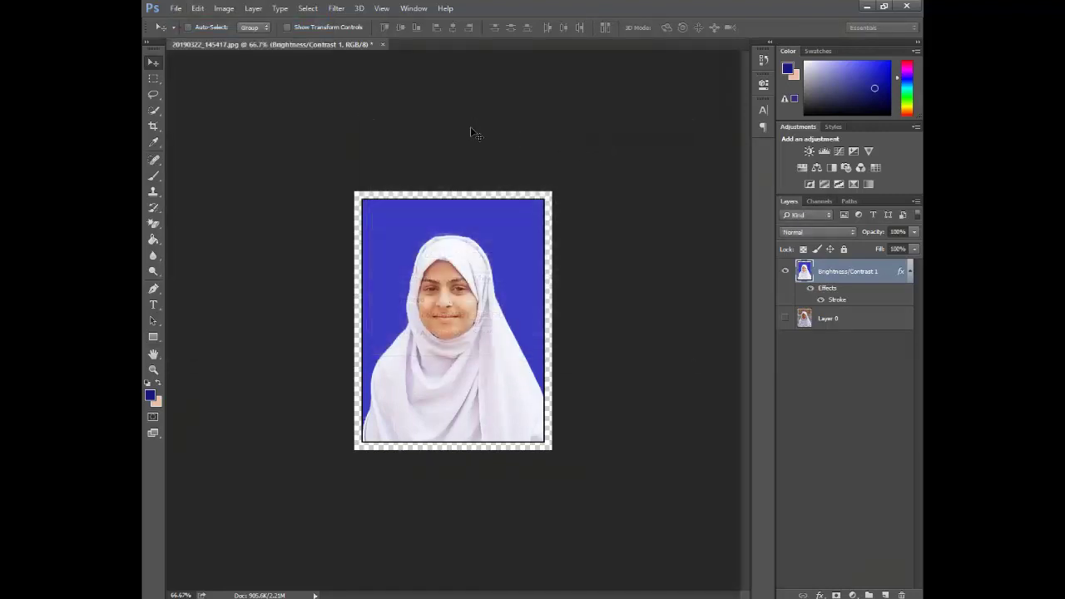
- Bring the bordered portrait into the A4 page, arrange four copies in a row along its upper edge, and return to the portrait document
click(231, 41)
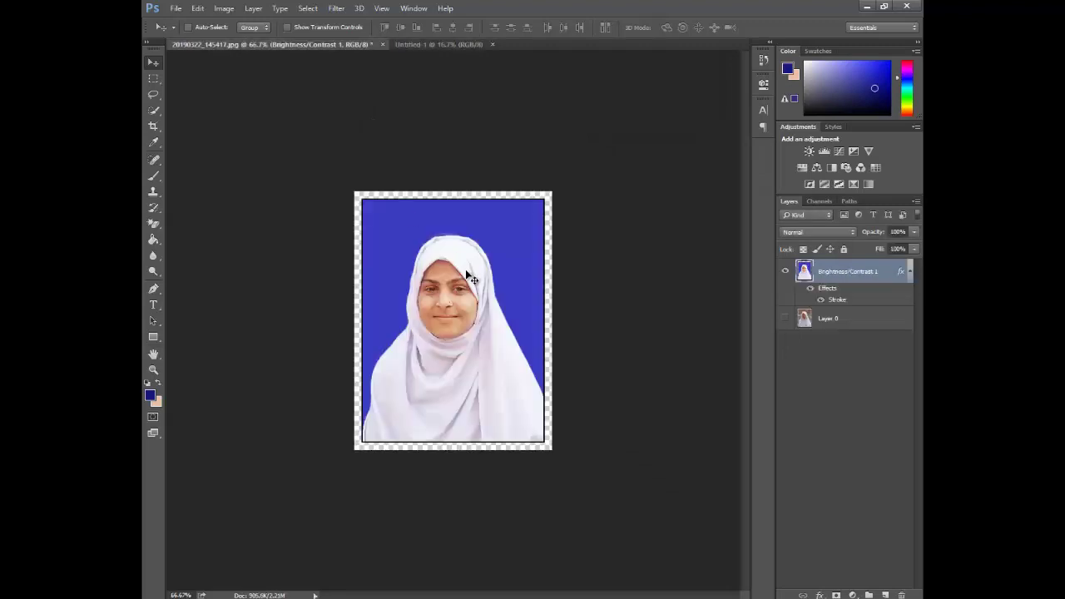
drag(456, 298, 548, 178)
key(ctrl+p)
click(614, 330)
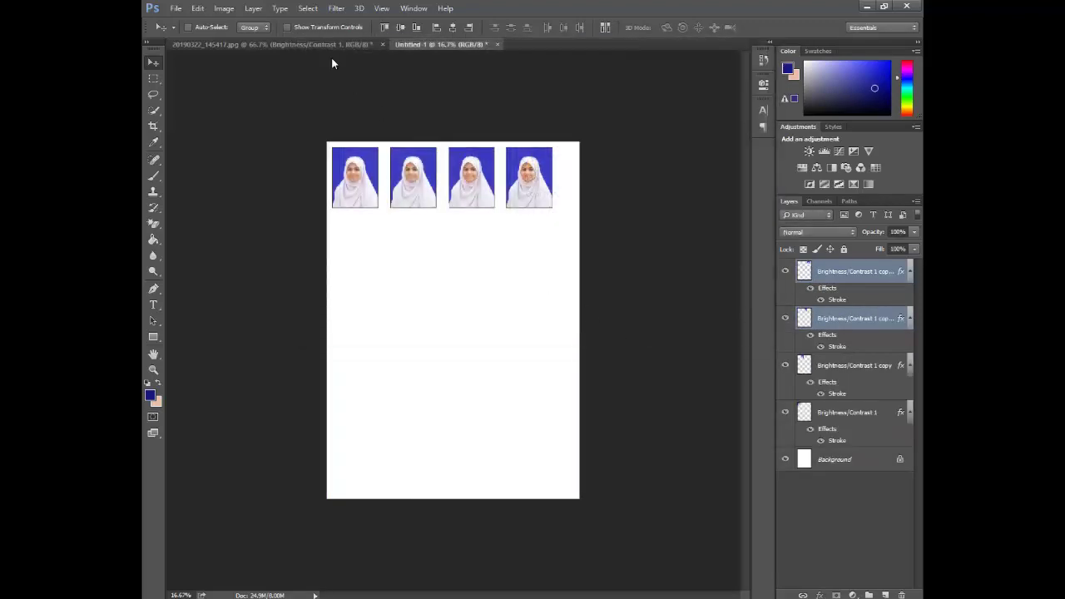
click(277, 41)
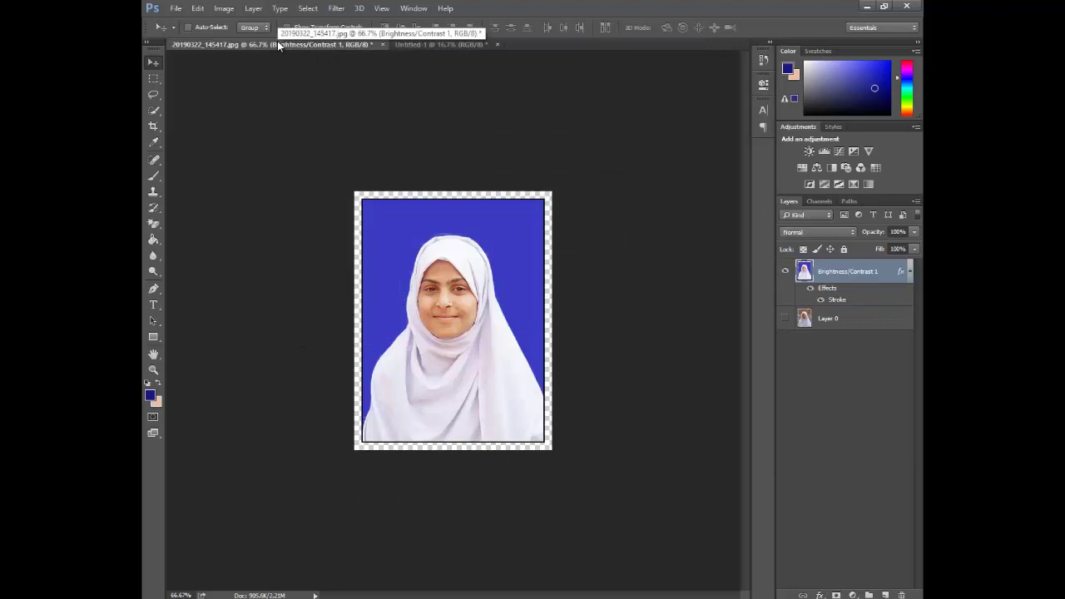